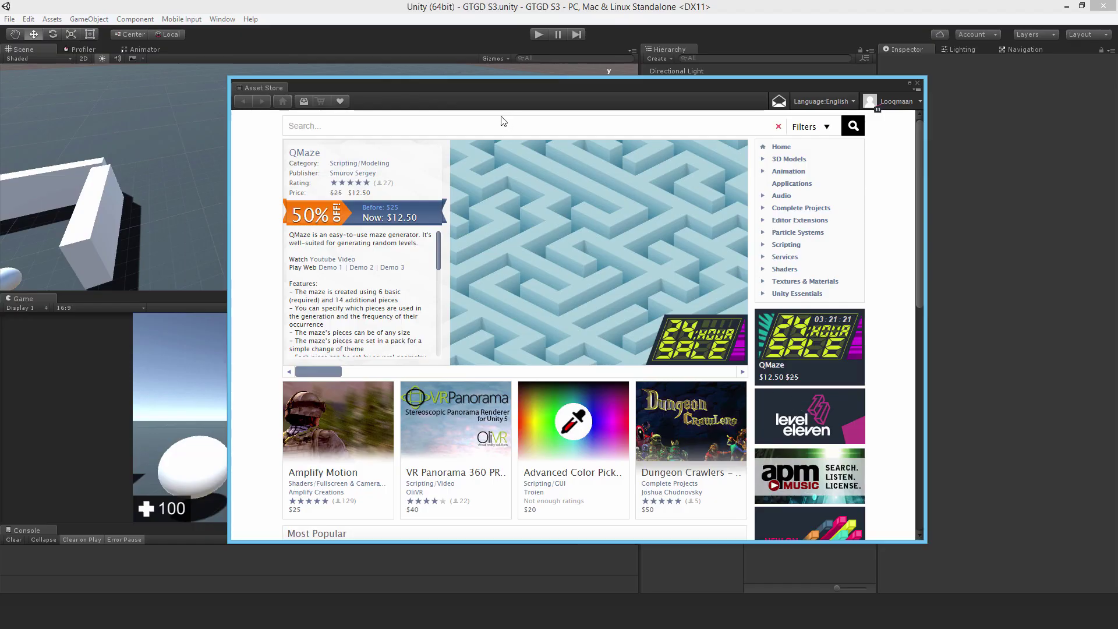
Step: Search the Asset Store for "modern weapons pack" and open the free Modern Weapons Pack page
{"action": "left_click", "coordinate": [352, 124]}
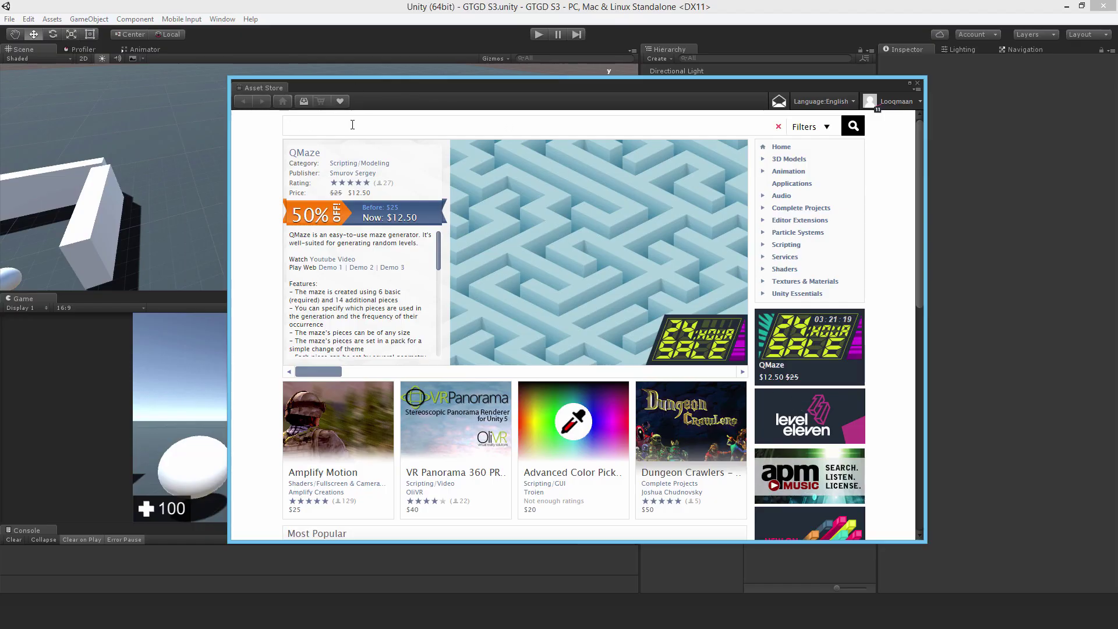
{"action": "type", "text": "modern weapons"}
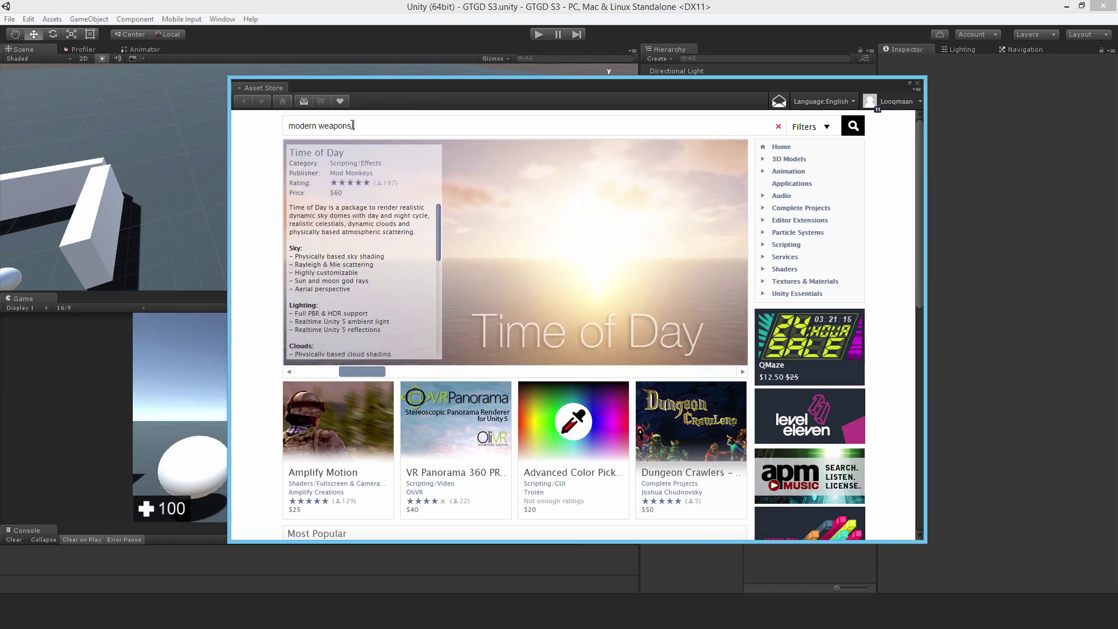
{"action": "type", "text": " pack"}
{"action": "key", "text": "Return"}
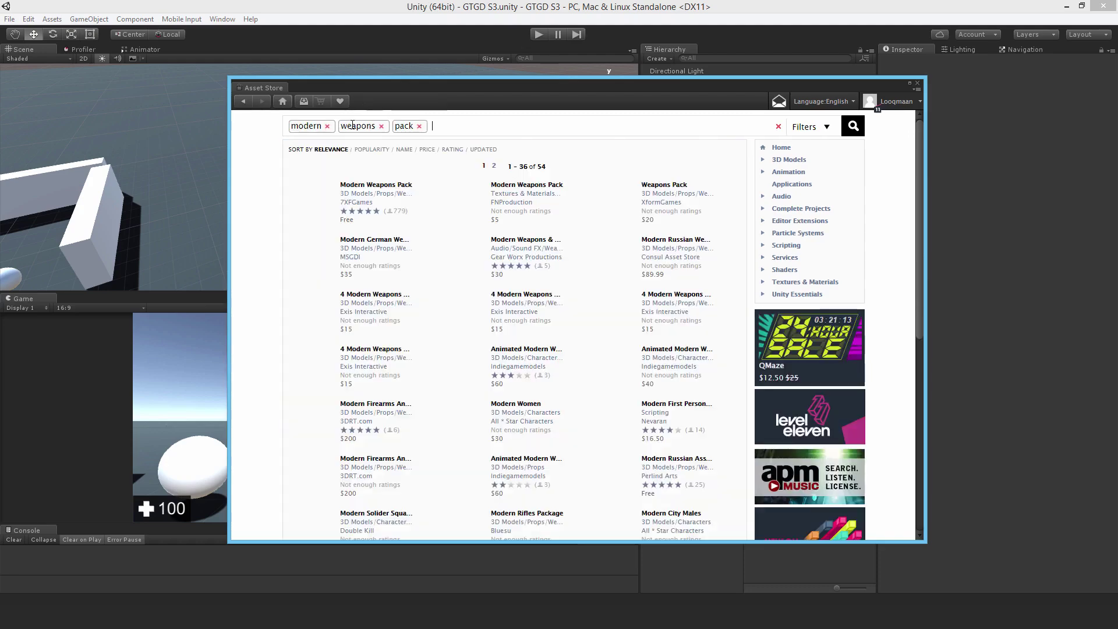
{"action": "left_click", "coordinate": [362, 185]}
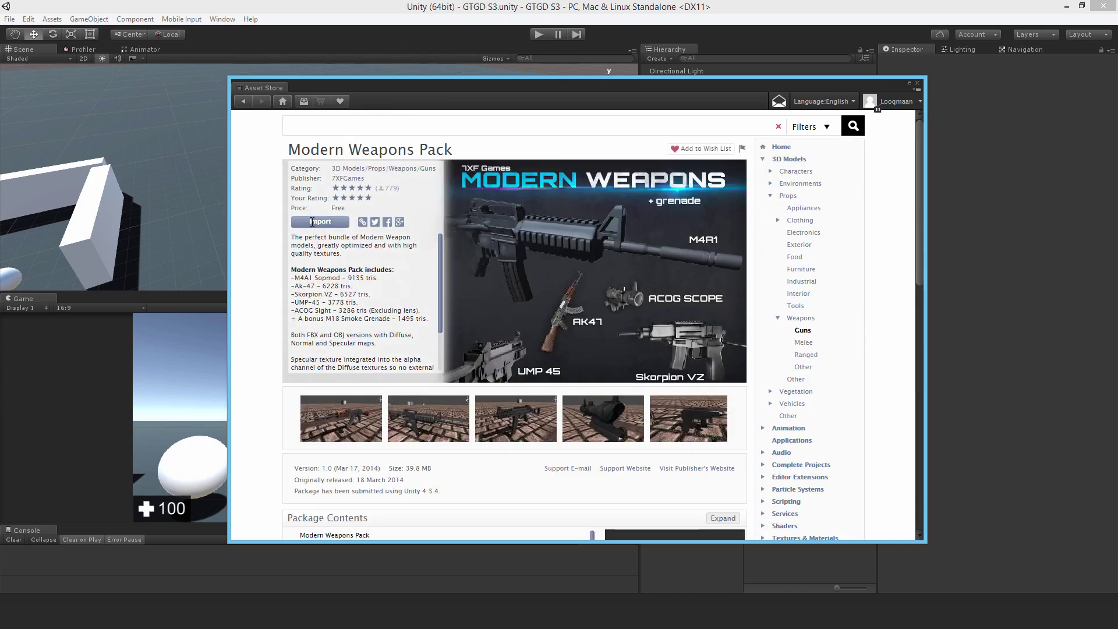
Step: Search the Asset Store for "soldier sounds pack" and open the Weapon Soldier Sounds Pack page
{"action": "left_click", "coordinate": [302, 125]}
{"action": "type", "text": "sol"}
{"action": "type", "text": "e"}
{"action": "type", "text": "r character"}
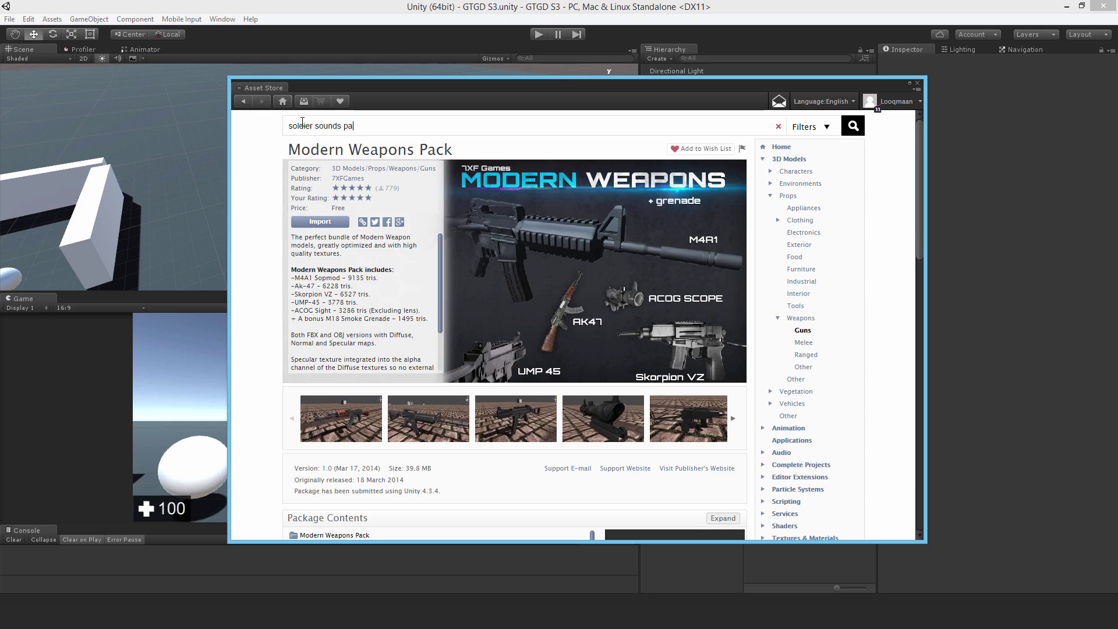
{"action": "key", "text": "ctrl+a"}
{"action": "key", "text": "BackSpace"}
{"action": "type", "text": "soldier sounds pack"}
{"action": "key", "text": "Return"}
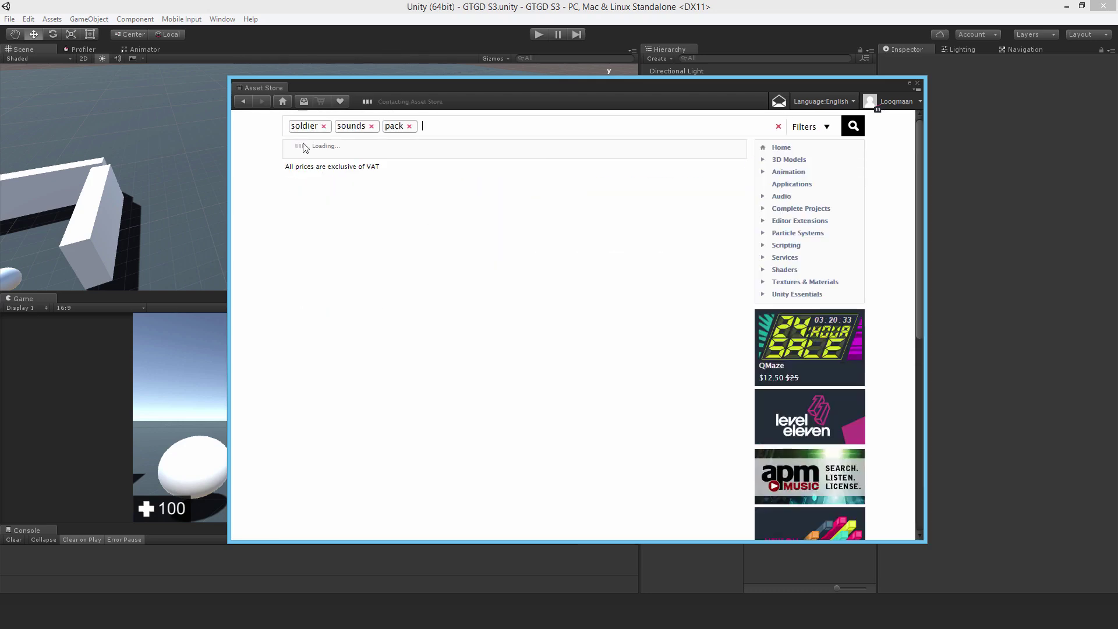
{"action": "left_click", "coordinate": [511, 187]}
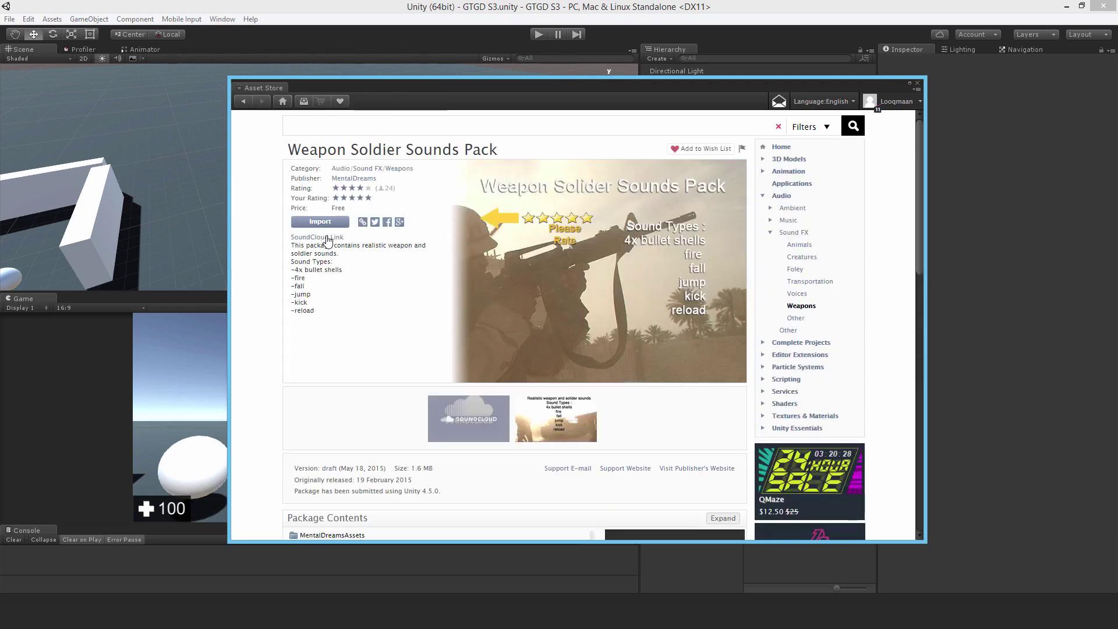
Step: Search the Asset Store for "post apocalypse gun demo" and open the Post Apocalypse Guns Demo page
{"action": "left_click", "coordinate": [362, 127]}
{"action": "type", "text": "post a"}
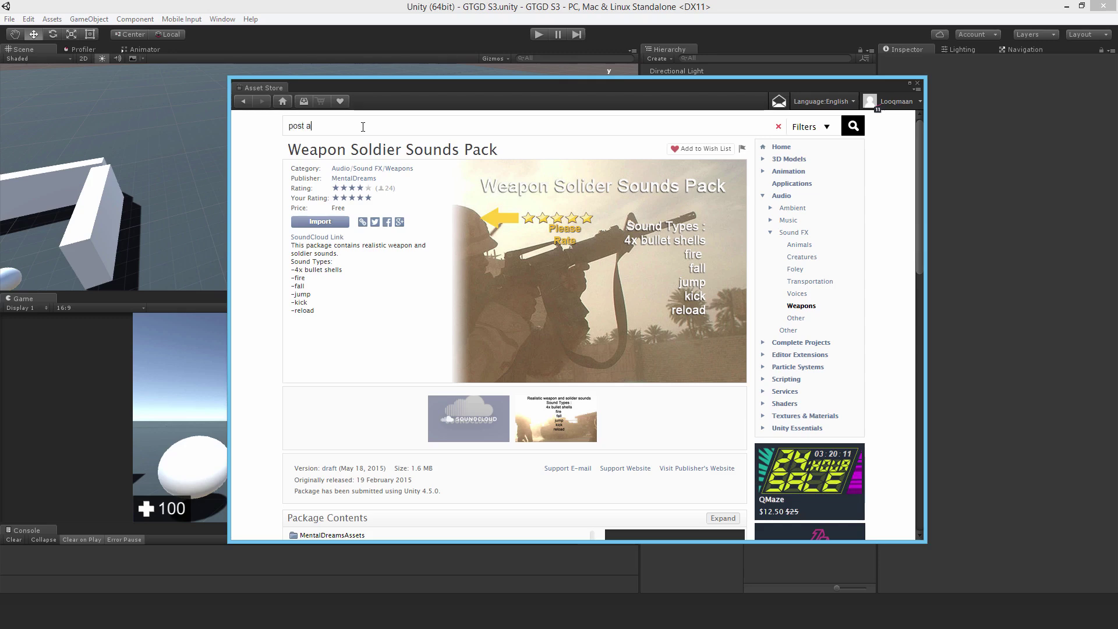
{"action": "type", "text": "pocap"}
{"action": "type", "text": "ptic weapon"}
{"action": "key", "text": "ctrl+a"}
{"action": "key", "text": "BackSpace"}
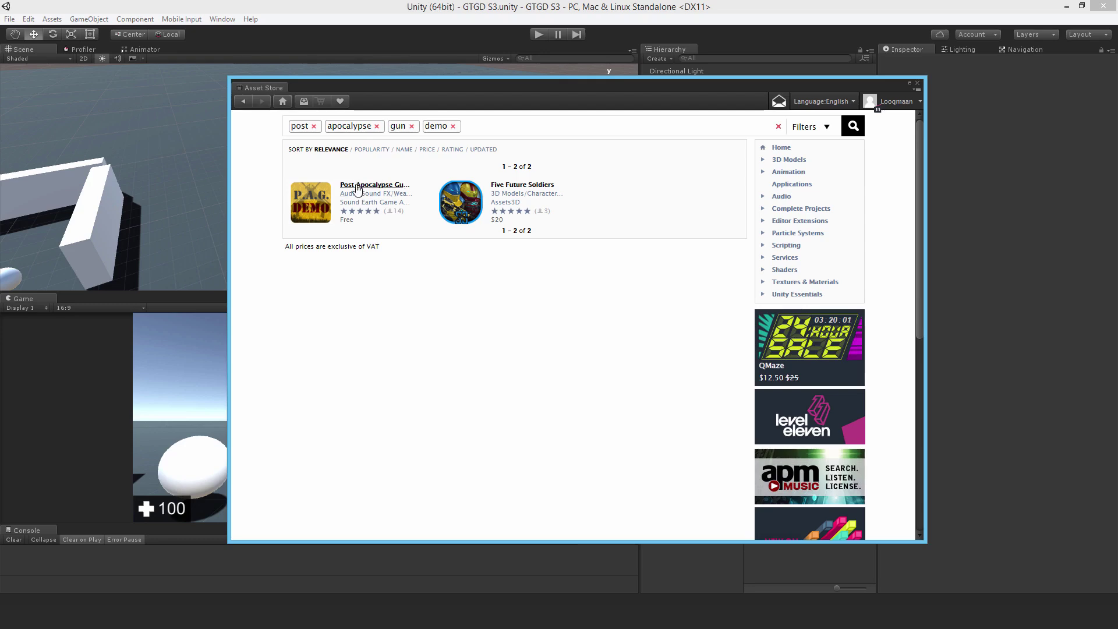
{"action": "left_click", "coordinate": [357, 184]}
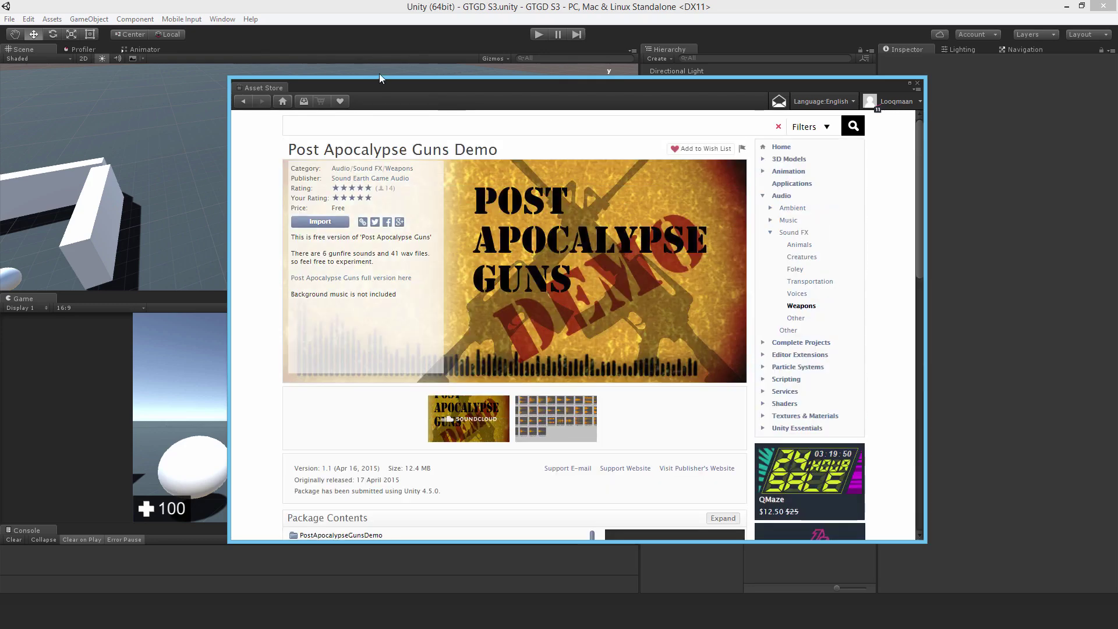
Step: Search the Asset Store for "weapon hq" and open the free Weapon HQ #4 page
{"action": "type", "text": "weapon hq"}
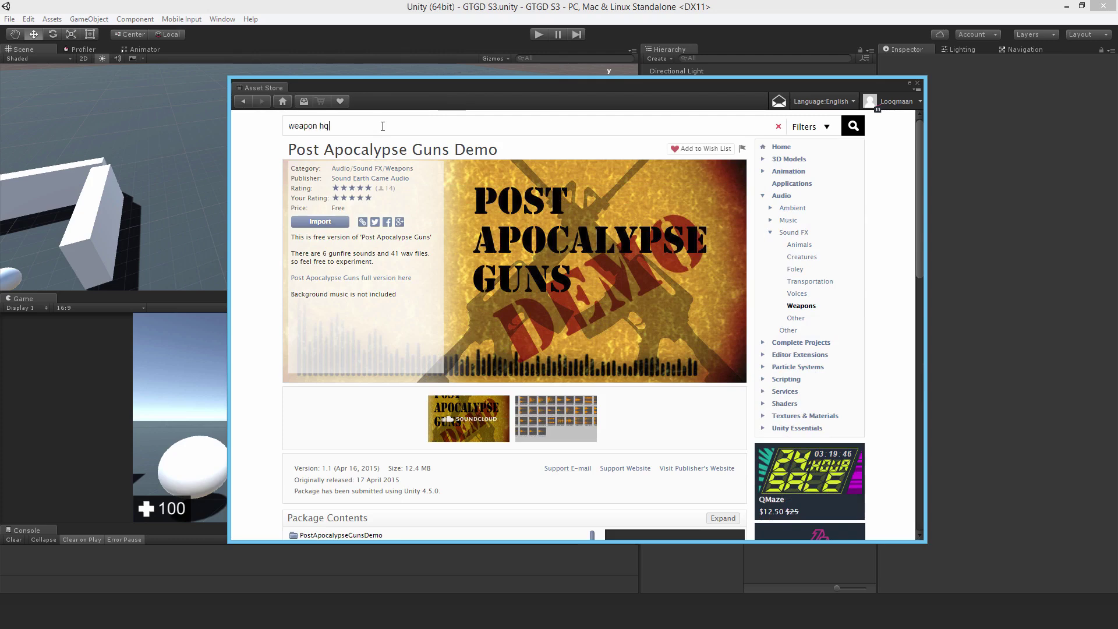
{"action": "key", "text": "ctrl+a"}
{"action": "key", "text": "BackSpace"}
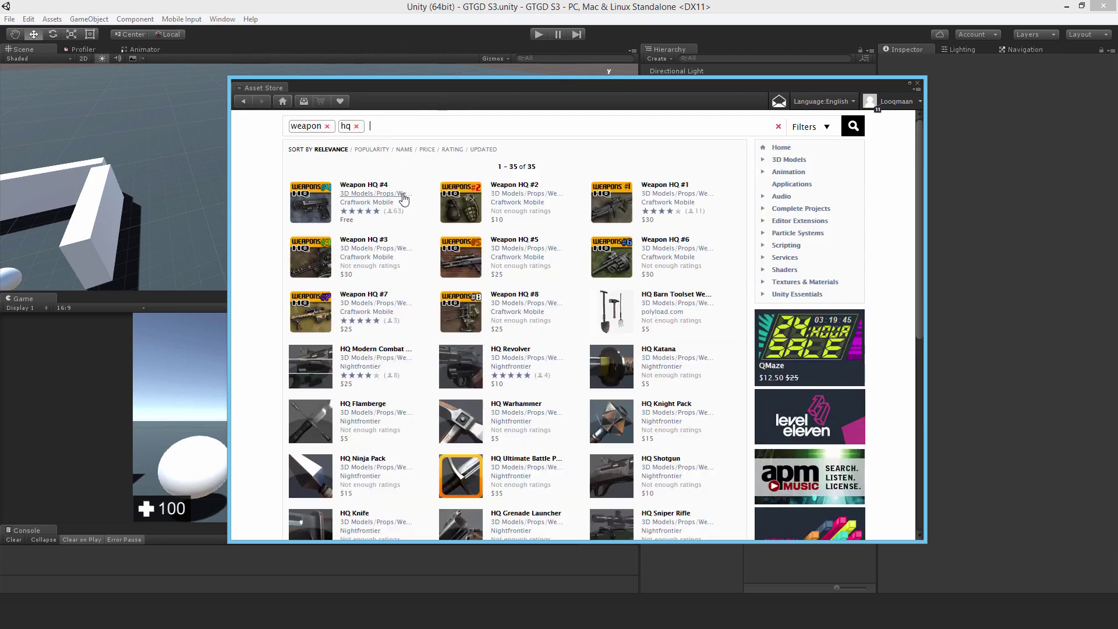
{"action": "left_click", "coordinate": [356, 186]}
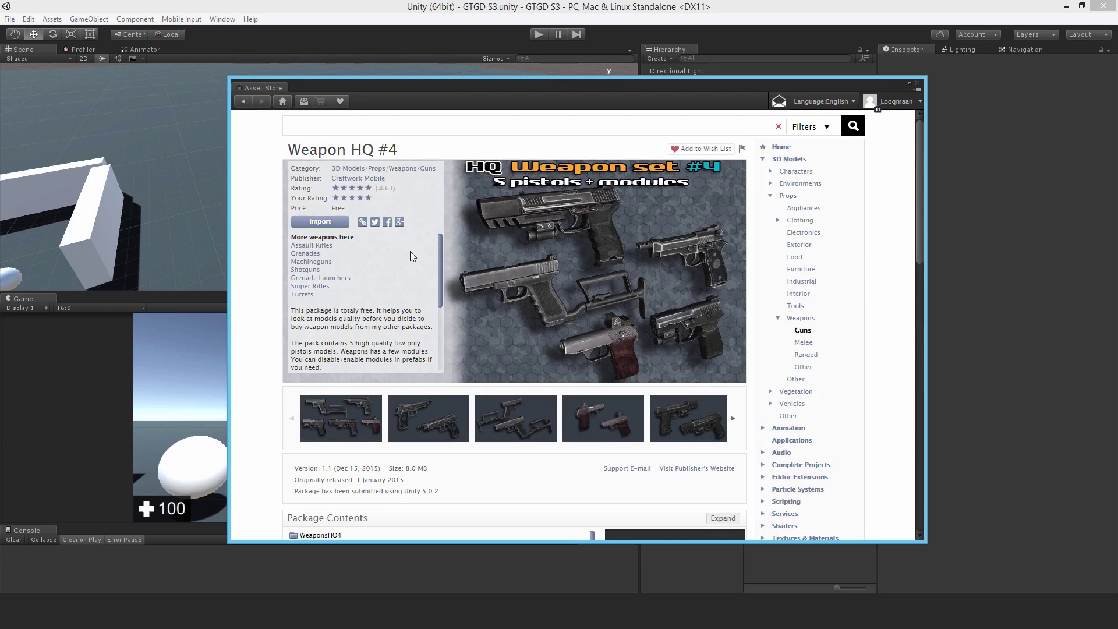
{"action": "left_click", "coordinate": [843, 202]}
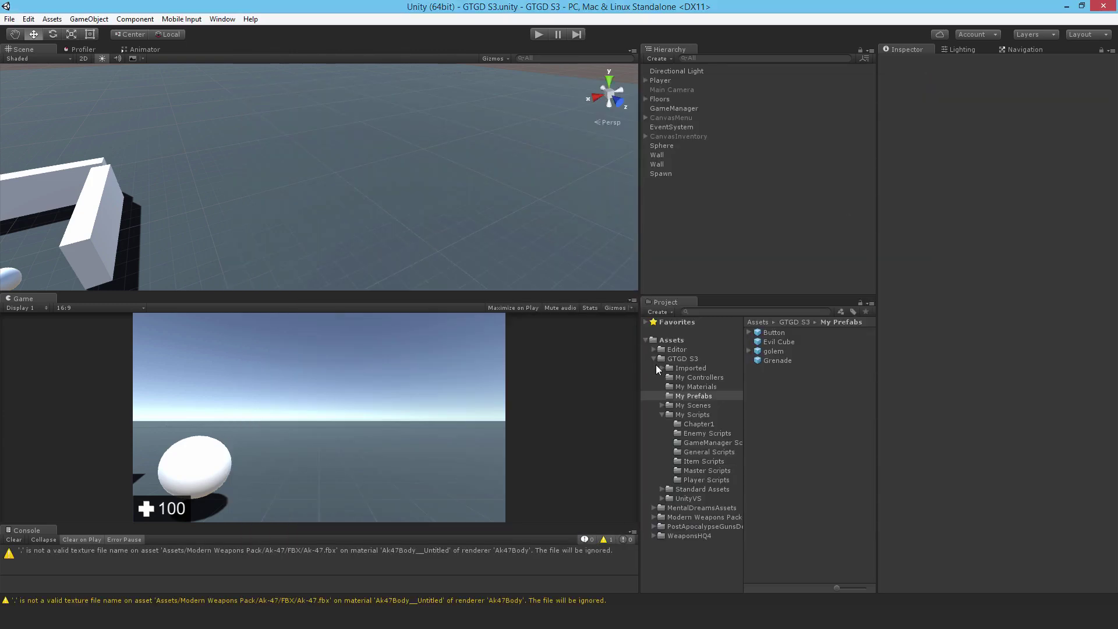
Step: Move the MentalDreamsAssets, Modern Weapons Pack, PostApocalypseGunsDemo and WeaponsHQ4 folders into the Imported folder under GTGD S3
{"action": "left_click", "coordinate": [674, 508]}
{"action": "left_click", "coordinate": [679, 536], "text": "shift"}
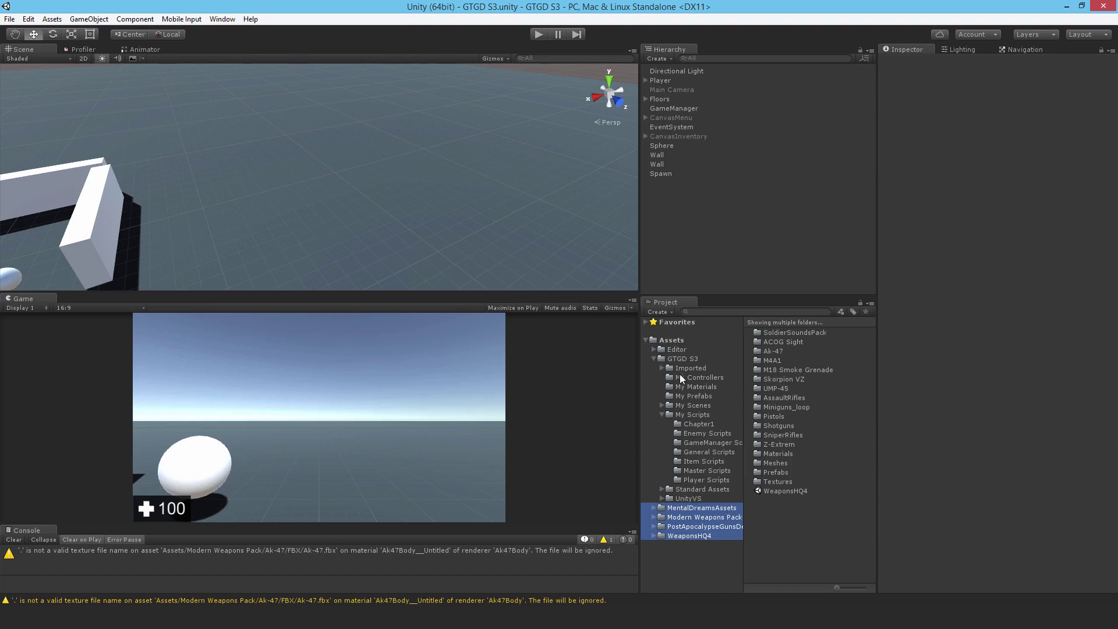
{"action": "left_click_drag", "start_coordinate": [682, 511], "coordinate": [680, 367]}
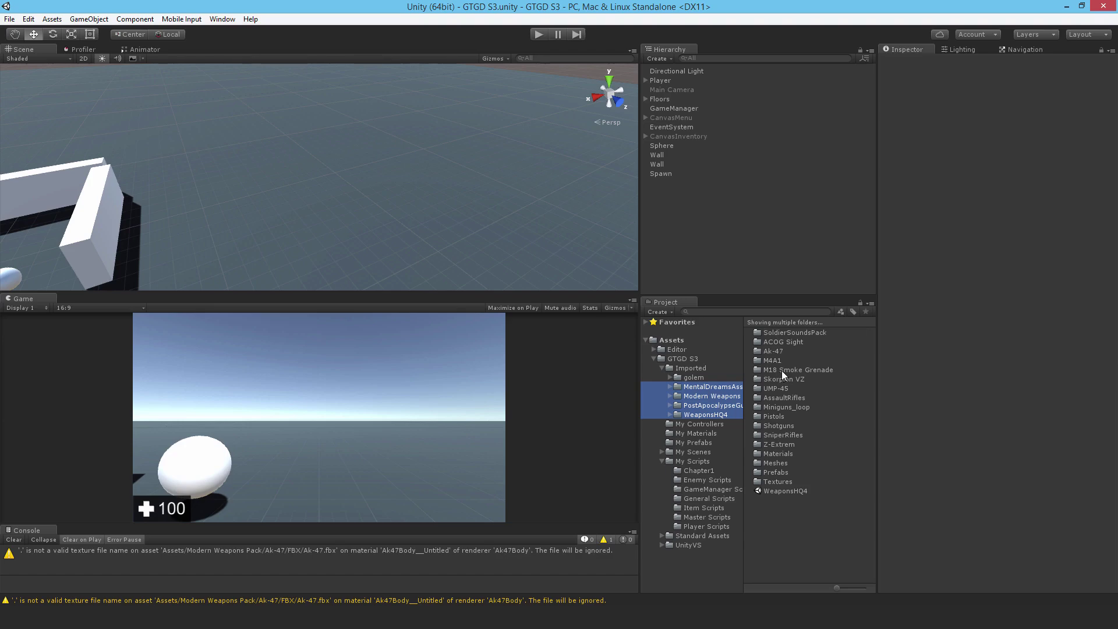
Step: Filter the project assets by Material and inspect the shader of the ACOG Diffuse + Specular material
{"action": "left_click", "coordinate": [851, 312]}
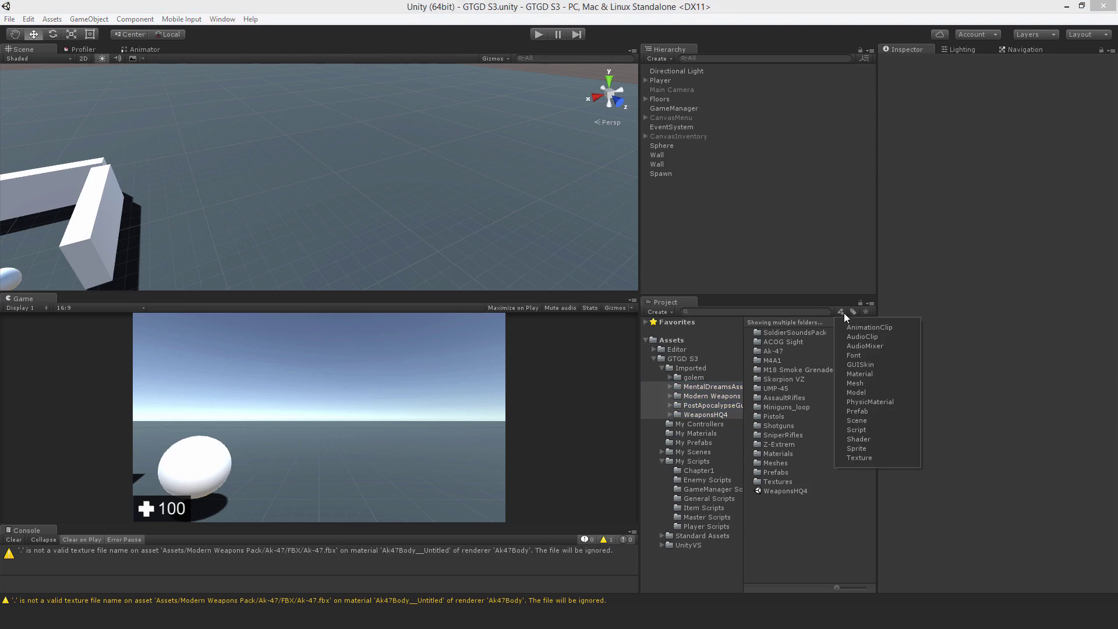
{"action": "left_click", "coordinate": [865, 375]}
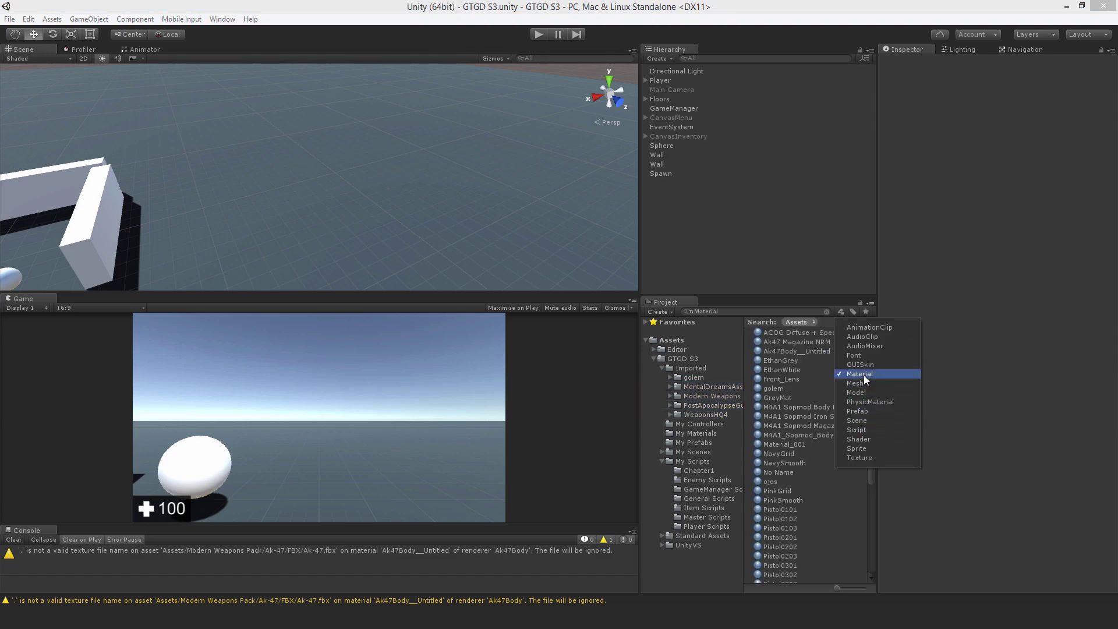
{"action": "left_click", "coordinate": [770, 333]}
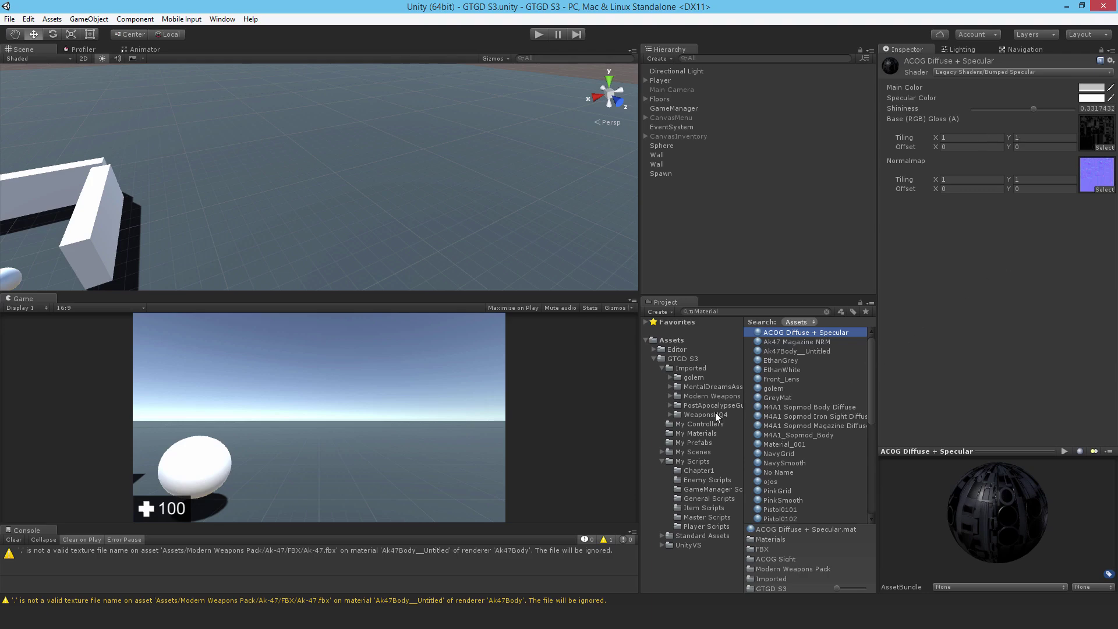
Step: Add the M4A1 Sopmod model from the Modern Weapons Pack's M4A1 FBX folder to the scene hierarchy
{"action": "left_click", "coordinate": [704, 396]}
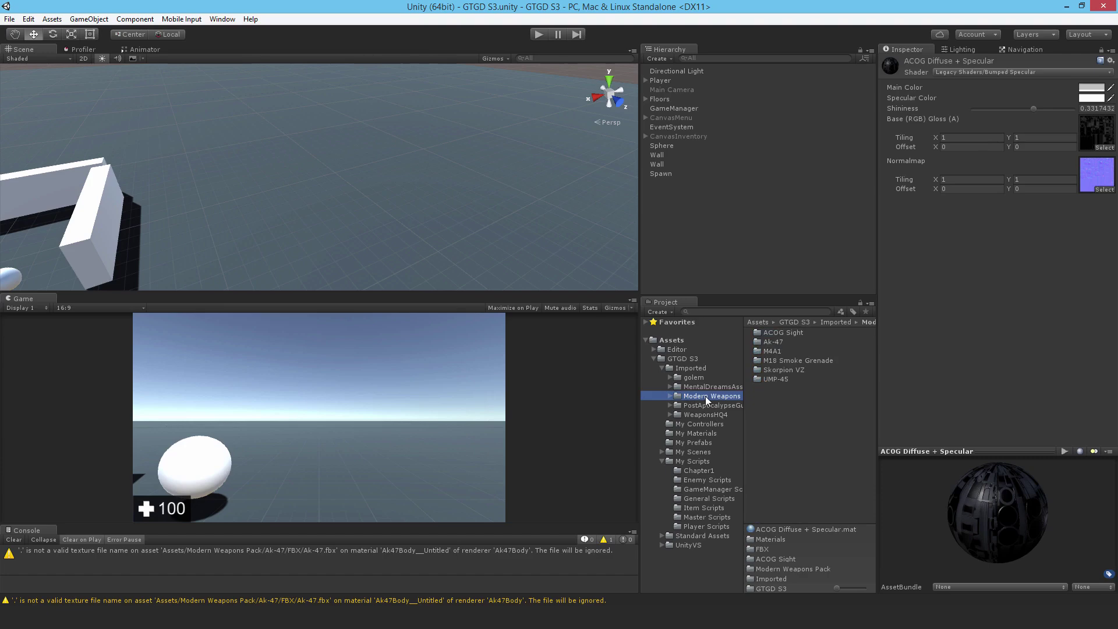
{"action": "left_click", "coordinate": [776, 349]}
{"action": "double_click", "coordinate": [777, 350]}
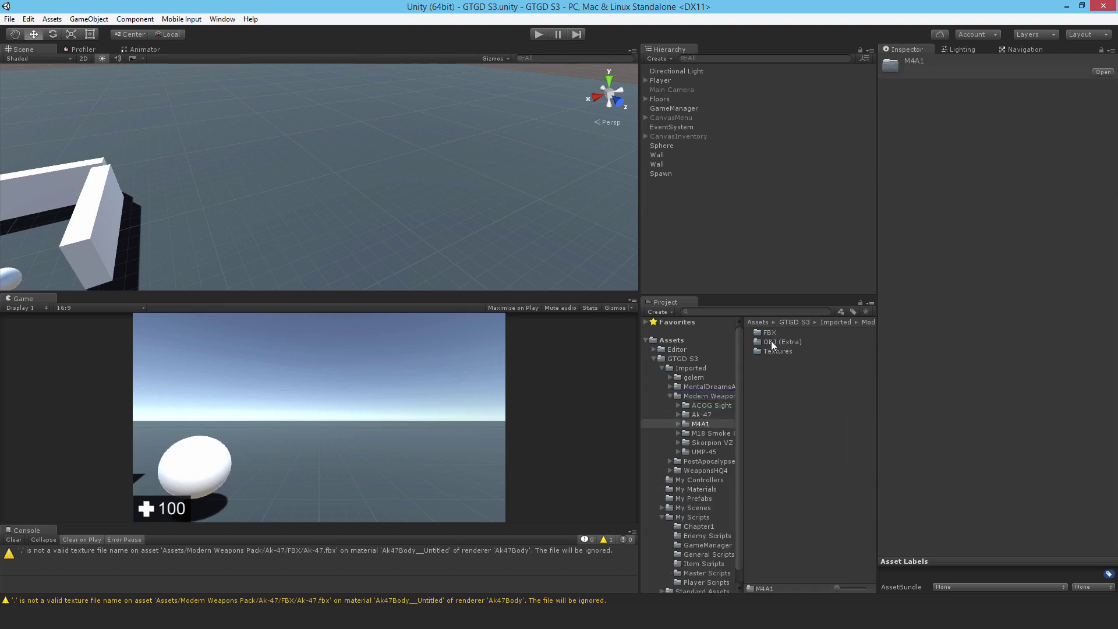
{"action": "double_click", "coordinate": [768, 332]}
{"action": "left_click_drag", "start_coordinate": [775, 341], "coordinate": [708, 232]}
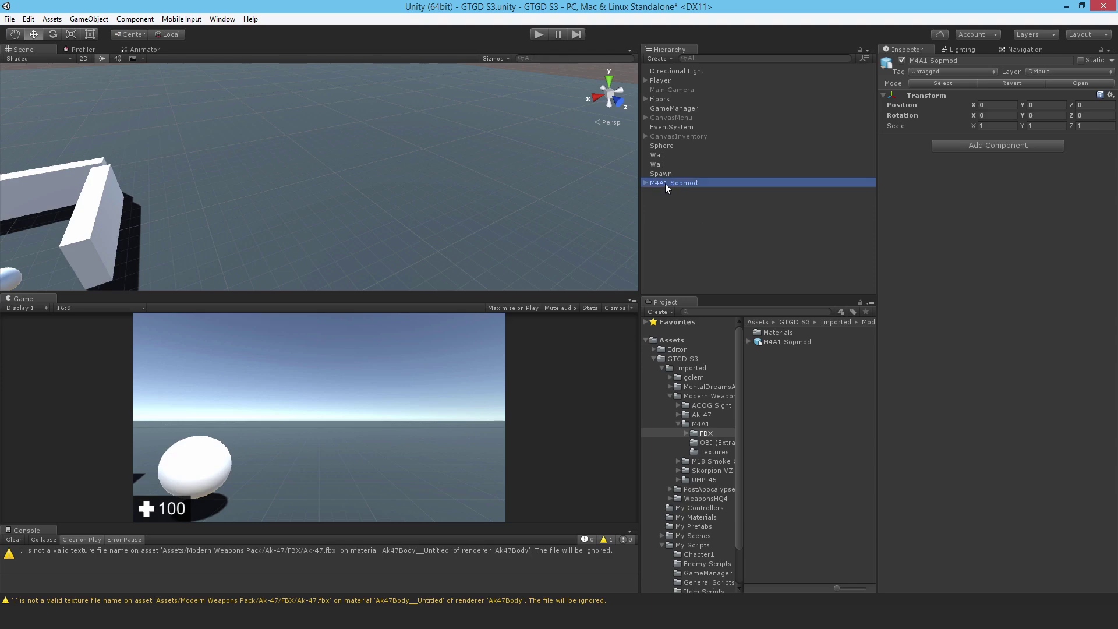
Step: Raise the M4A1 Sopmod above the floor, deselect it and view the whole rifle from the side
{"action": "double_click", "coordinate": [665, 183]}
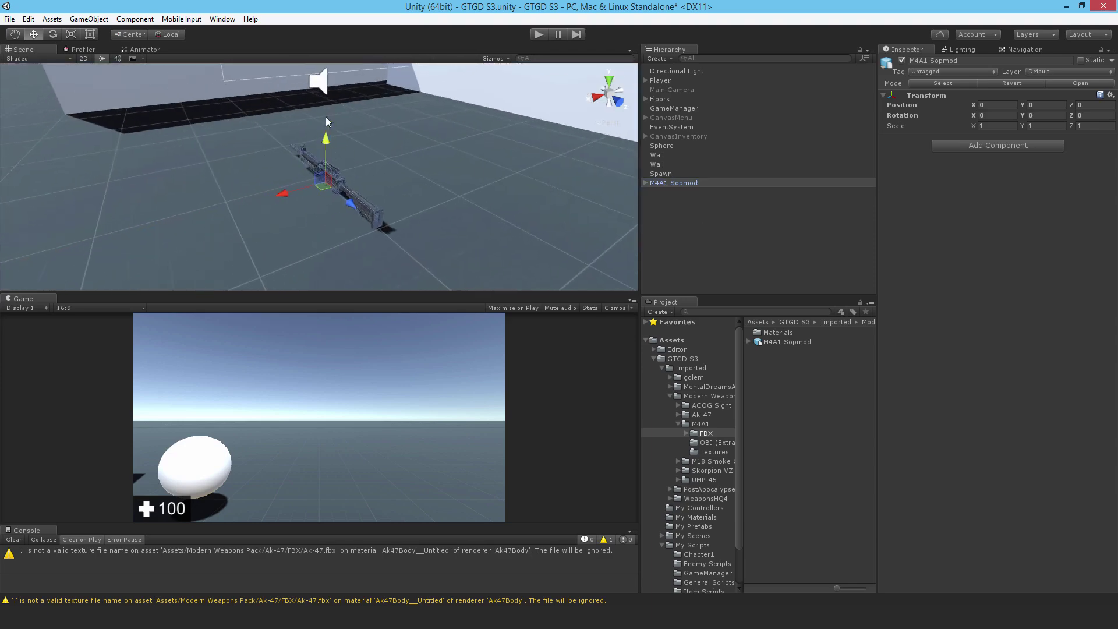
{"action": "left_click_drag", "start_coordinate": [321, 145], "coordinate": [710, 221]}
{"action": "left_click", "coordinate": [710, 222]}
{"action": "left_click_drag", "start_coordinate": [294, 237], "coordinate": [602, 242], "text": "alt"}
{"action": "scroll", "coordinate": [601, 242], "scroll_direction": "down", "scroll_amount": 6, "text": "alt"}
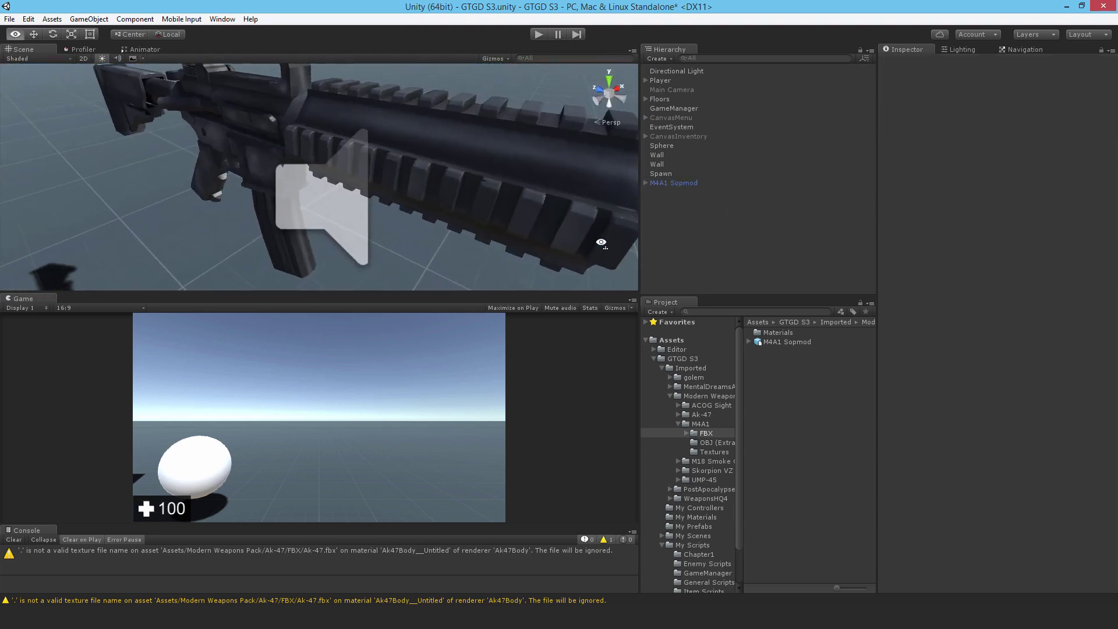
Step: Filter the project assets by Material and change the M4A1 Sopmod Body Diffuse shader to Standard (Specular setup)
{"action": "left_click", "coordinate": [841, 312]}
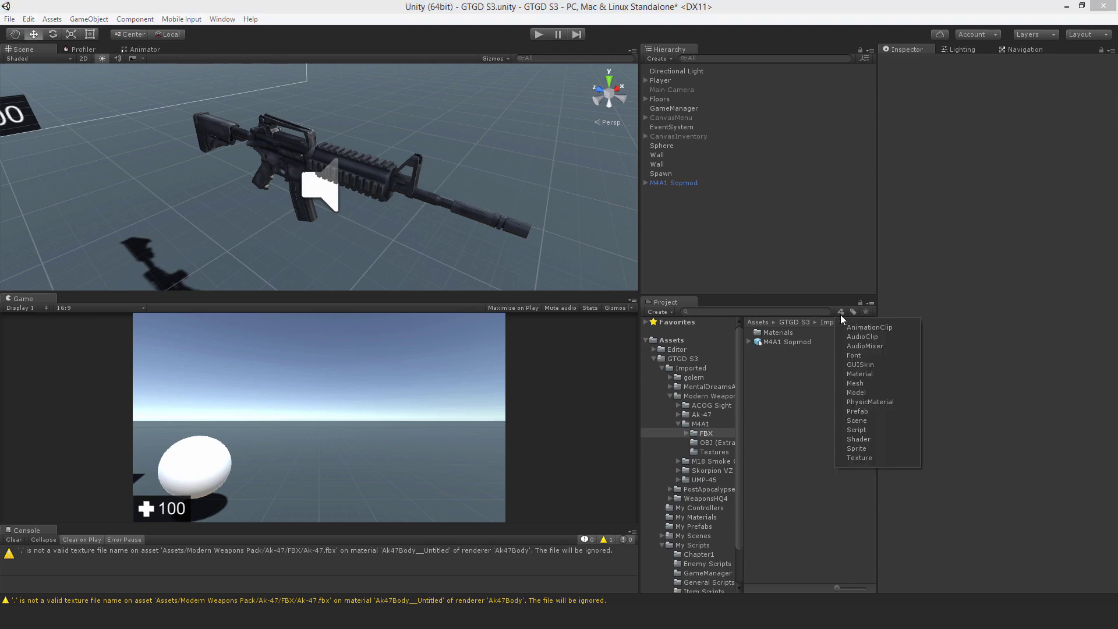
{"action": "left_click", "coordinate": [860, 373]}
{"action": "left_click", "coordinate": [793, 417]}
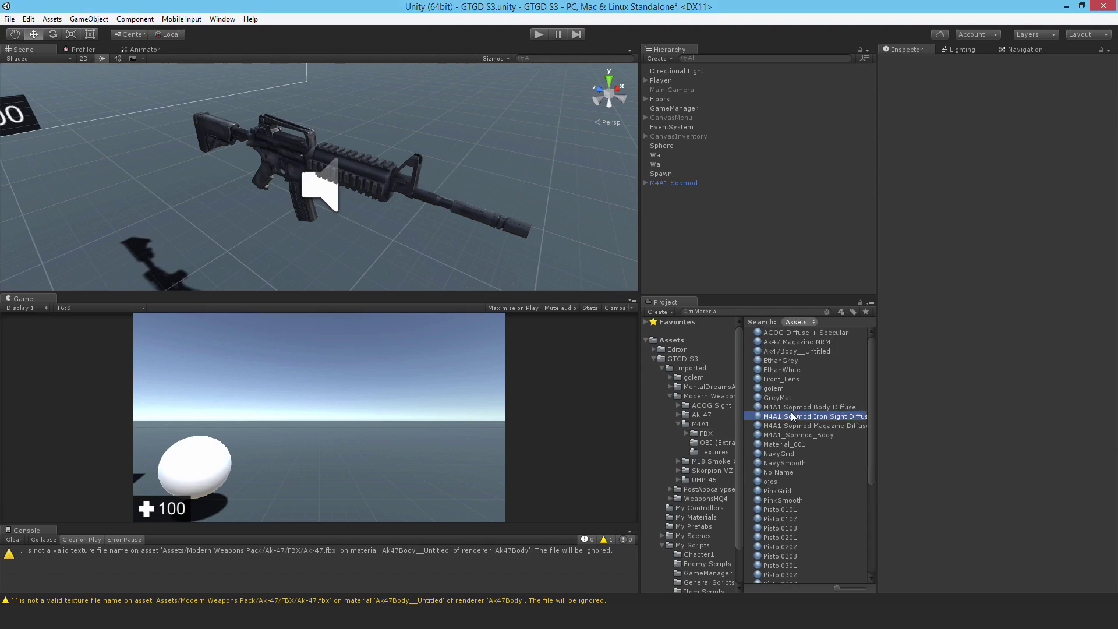
{"action": "left_click", "coordinate": [795, 408]}
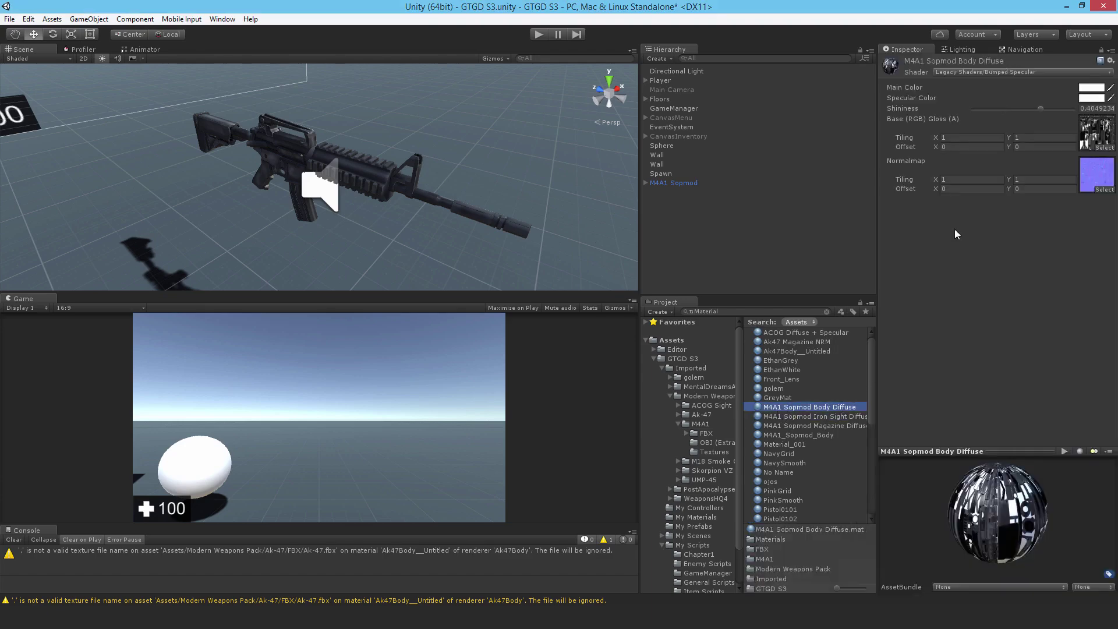
{"action": "left_click", "coordinate": [961, 73]}
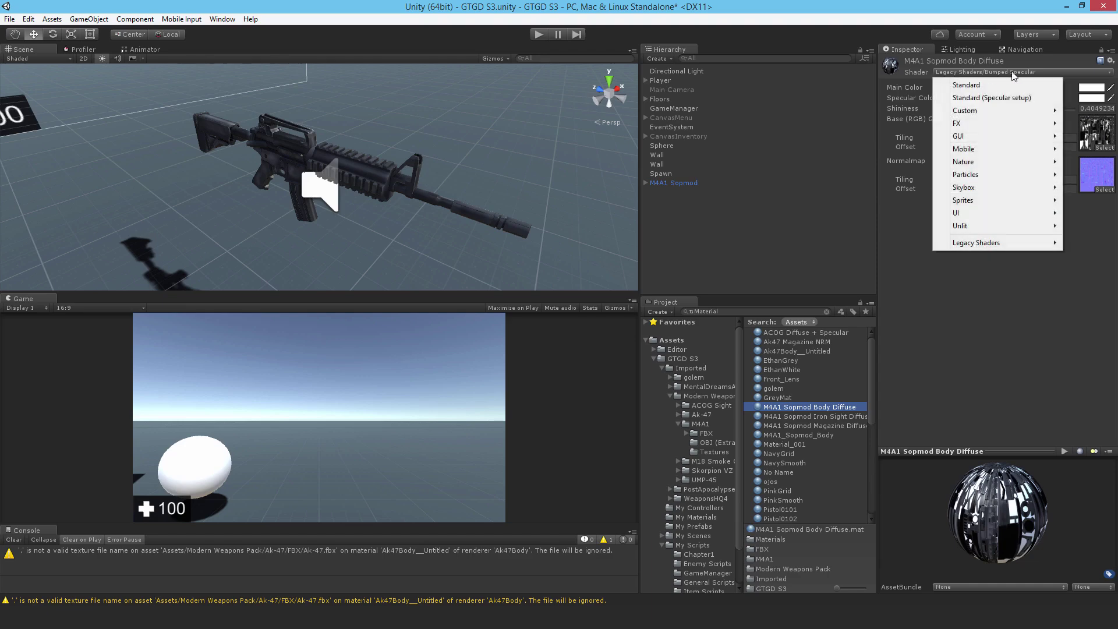
{"action": "left_click", "coordinate": [980, 99]}
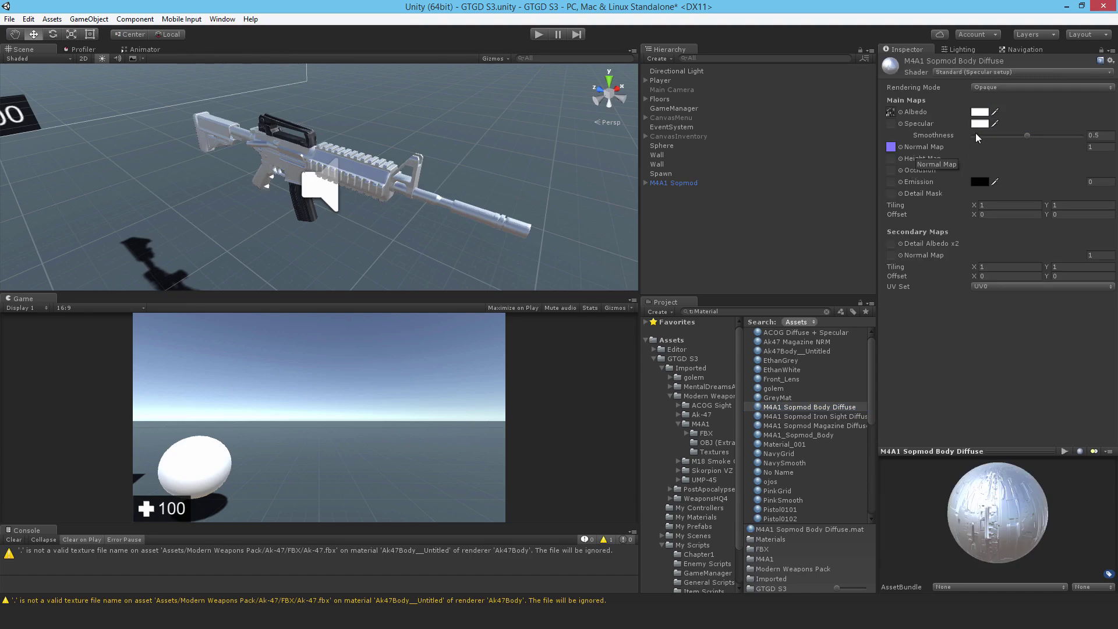
Step: Set the M4A1 Sopmod Body Diffuse material's specular colour to near-black 0B0B0B
{"action": "left_click", "coordinate": [979, 124]}
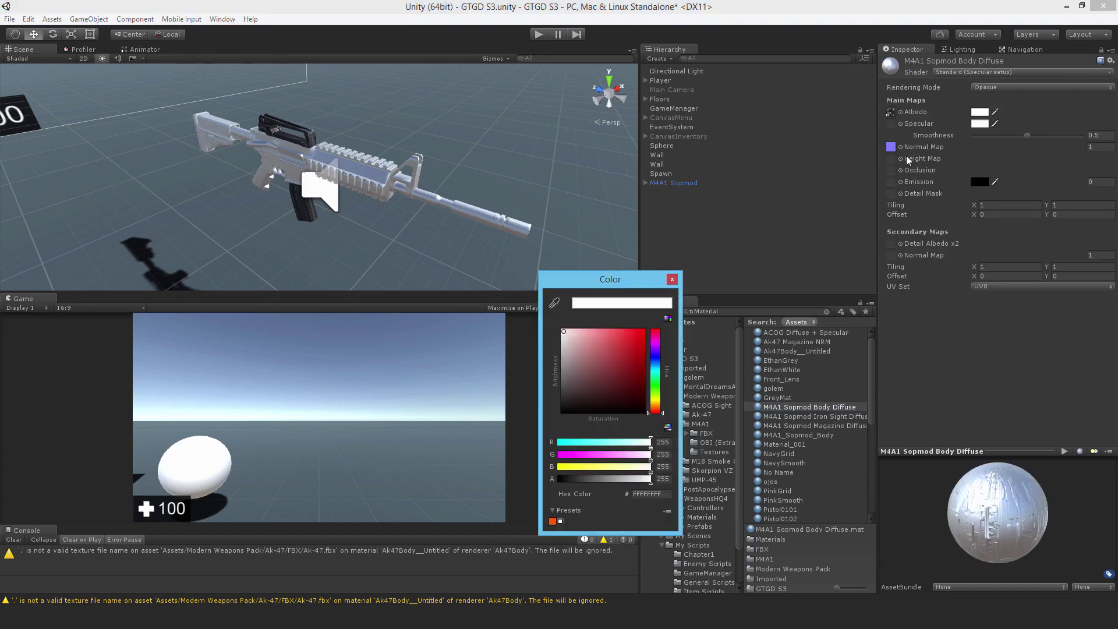
{"action": "left_click_drag", "start_coordinate": [571, 345], "coordinate": [534, 424]}
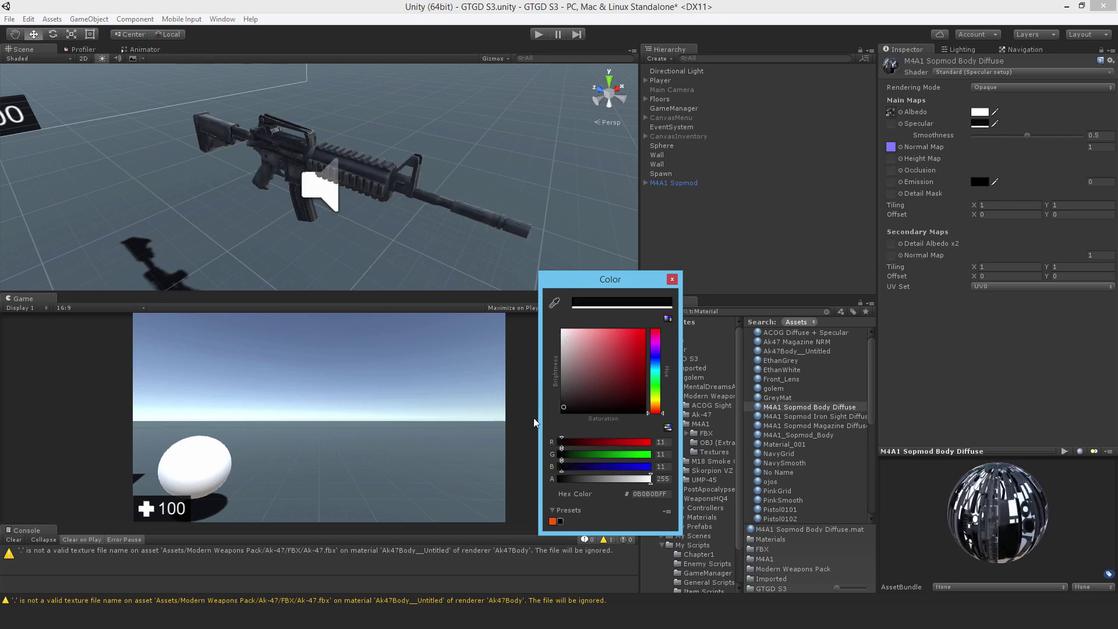
{"action": "left_click", "coordinate": [672, 280]}
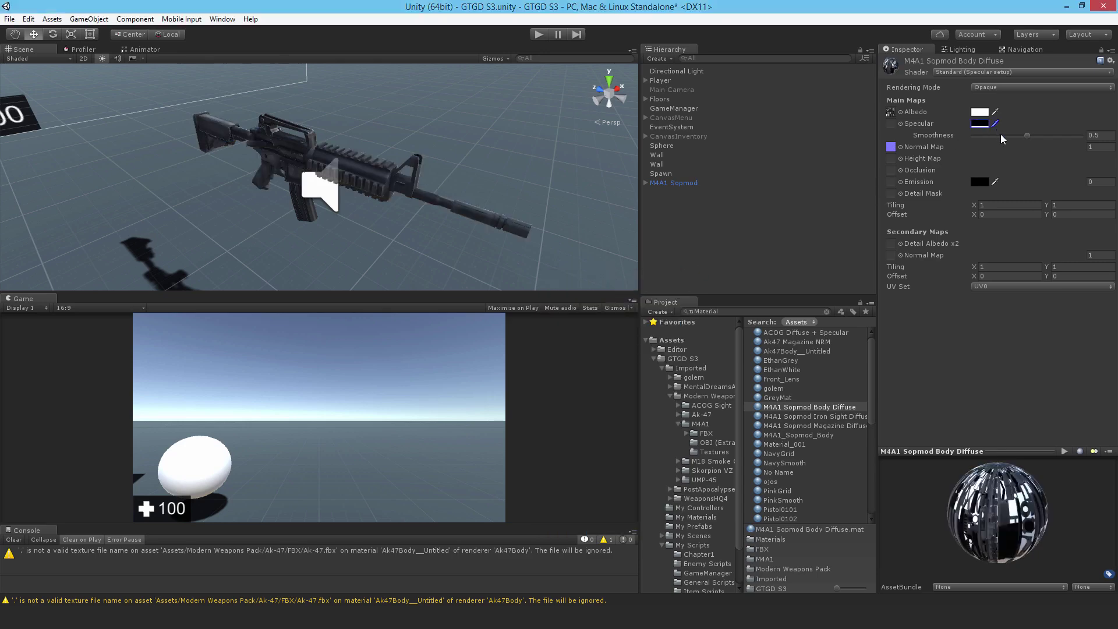
Step: Set the M4A1 body material's smoothness to 0.484 and check the rifle's look from different angles
{"action": "right_click_drag", "start_coordinate": [576, 277], "coordinate": [862, 219]}
{"action": "mouse_move", "coordinate": [1020, 135]}
{"action": "left_mouse_down"}
{"action": "mouse_move", "coordinate": [997, 137]}
{"action": "mouse_move", "coordinate": [1020, 138]}
{"action": "left_mouse_up"}
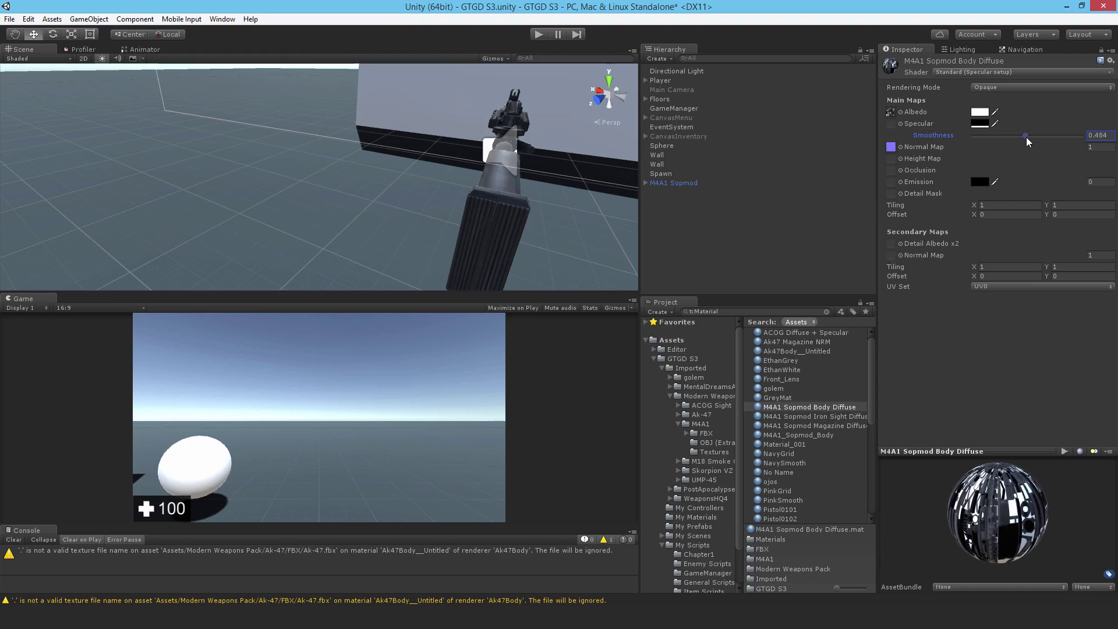
{"action": "right_click_drag", "start_coordinate": [491, 216], "coordinate": [134, 223]}
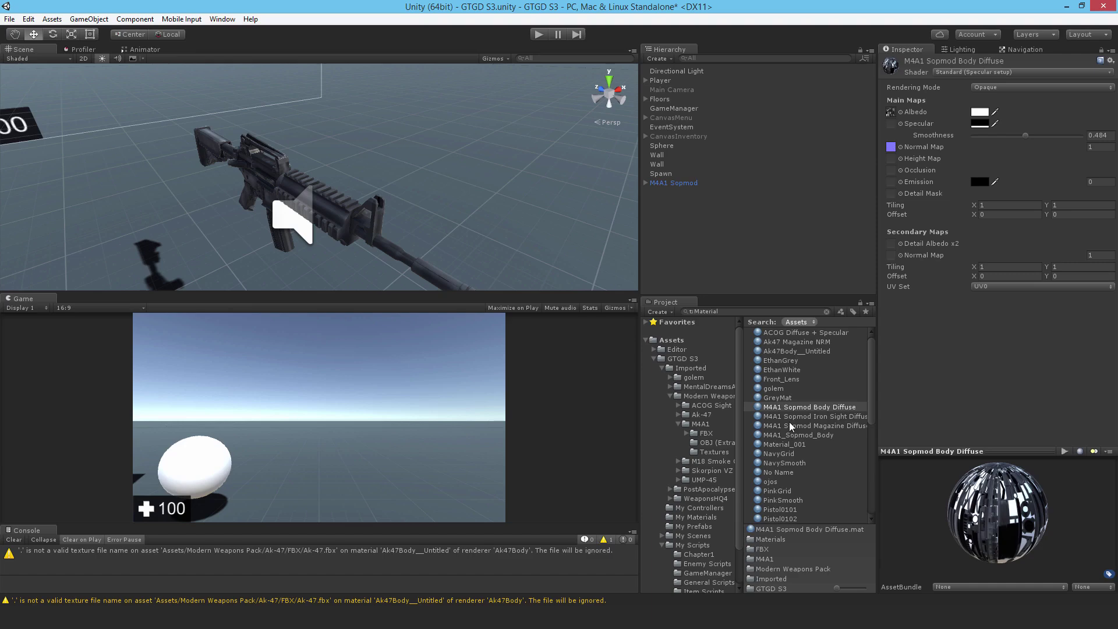
Step: Change the ACOG Diffuse + Specular material's shader to Standard (Specular setup) and set its specular colour to black
{"action": "left_click", "coordinate": [779, 332]}
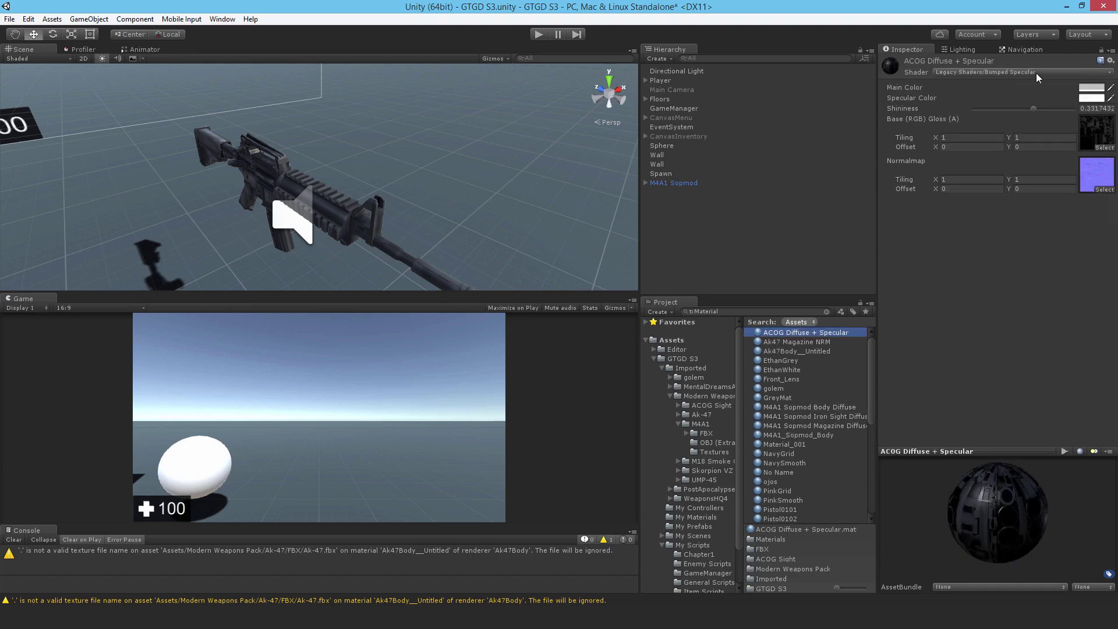
{"action": "left_click", "coordinate": [973, 71]}
{"action": "left_click", "coordinate": [990, 97]}
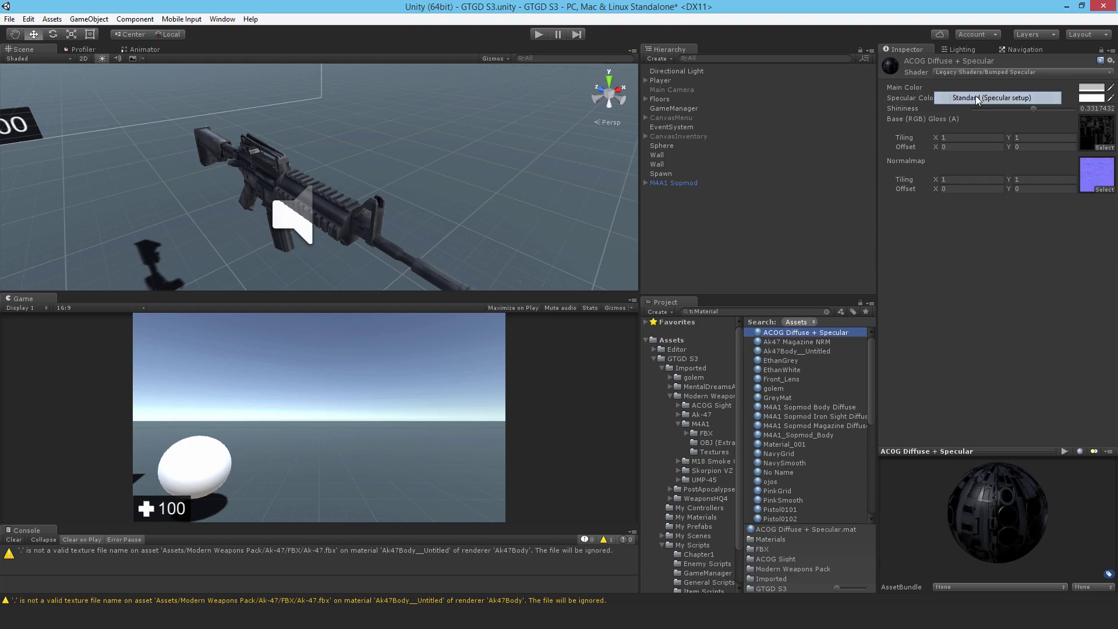
{"action": "left_click", "coordinate": [980, 124]}
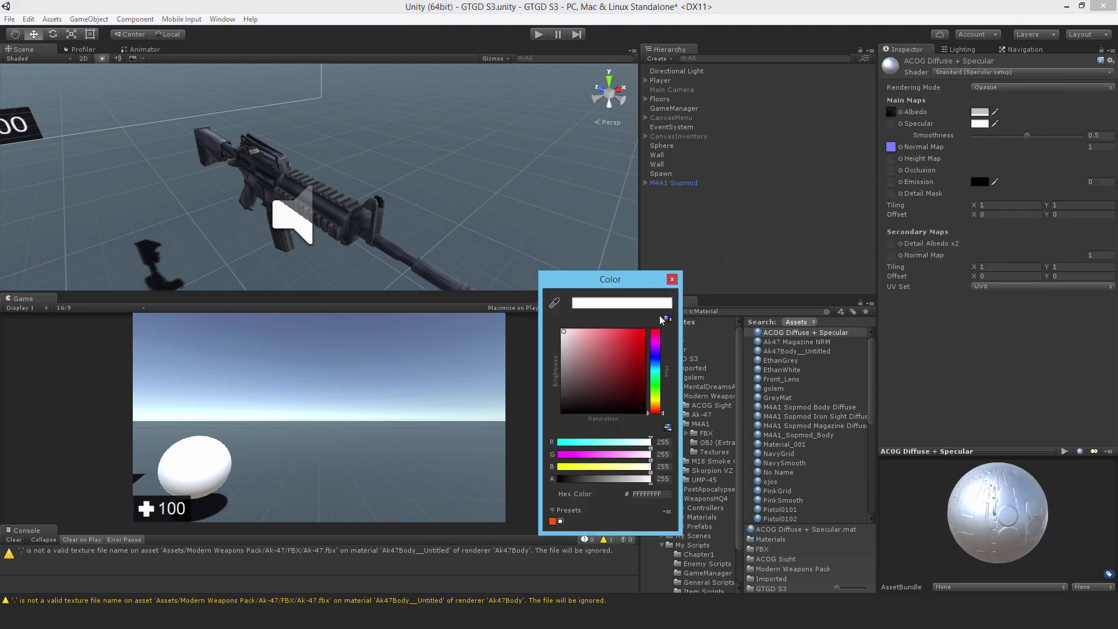
{"action": "left_click_drag", "start_coordinate": [604, 348], "coordinate": [506, 462]}
{"action": "left_click", "coordinate": [672, 281]}
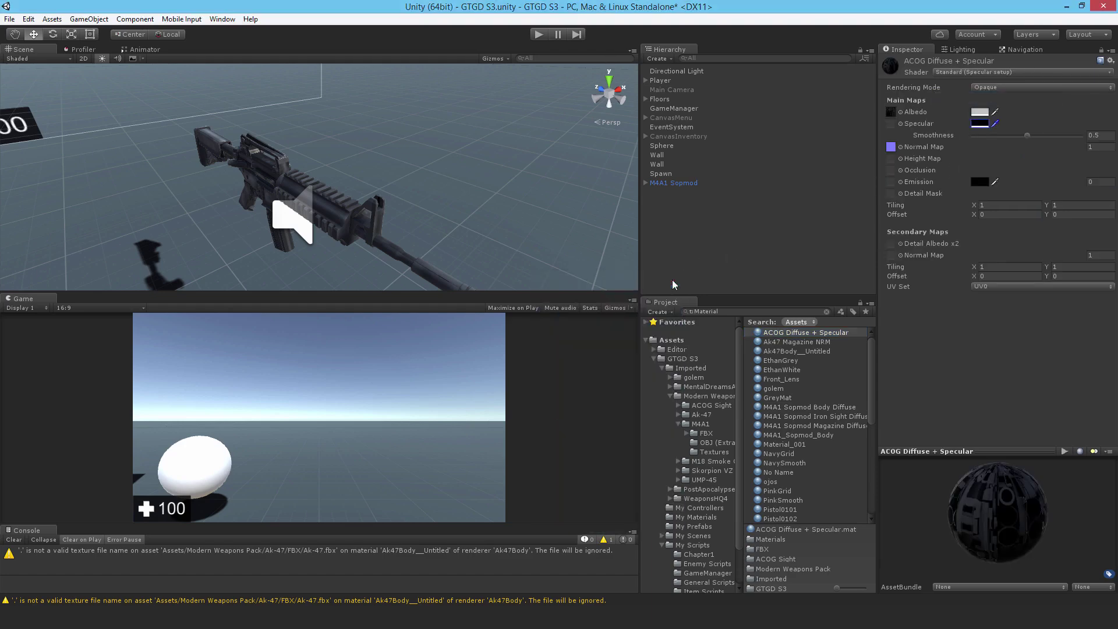
Step: Change the Ak47 Magazine NRM material's shader to Standard and set its albedo colour to black
{"action": "left_click", "coordinate": [795, 342]}
{"action": "left_click", "coordinate": [962, 74]}
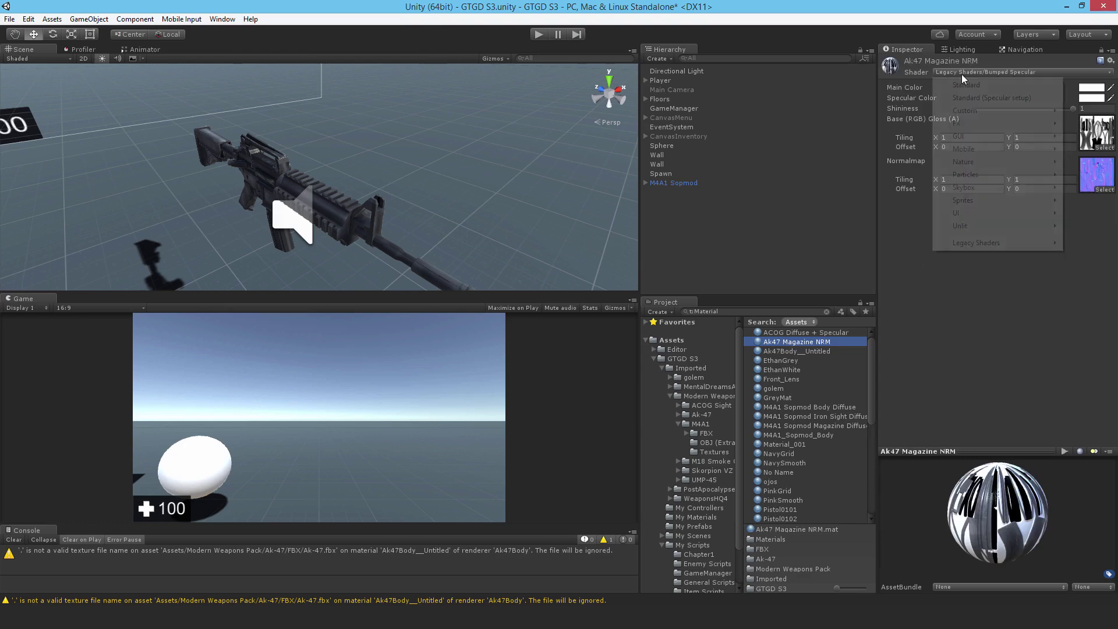
{"action": "left_click", "coordinate": [973, 82]}
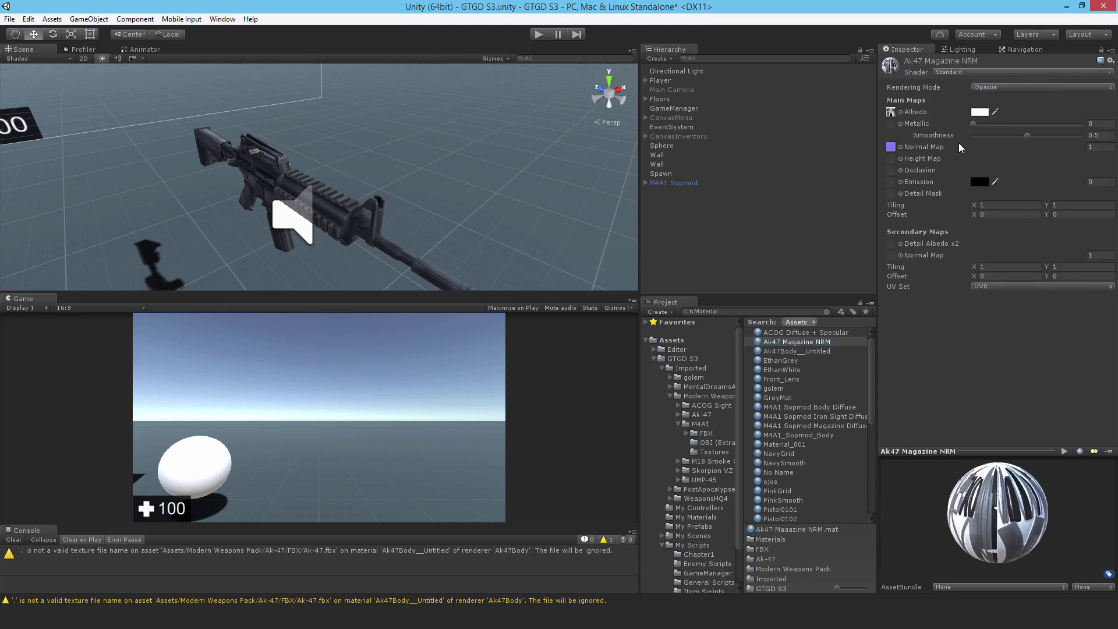
{"action": "left_click", "coordinate": [981, 113]}
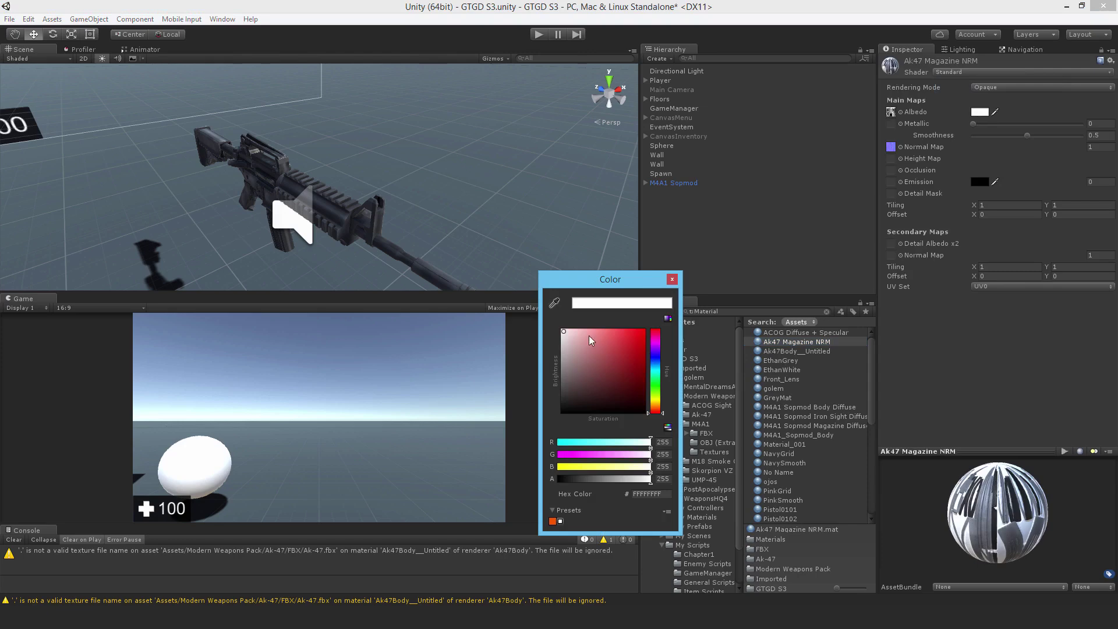
{"action": "left_click_drag", "start_coordinate": [593, 341], "coordinate": [492, 445]}
{"action": "left_click", "coordinate": [673, 279]}
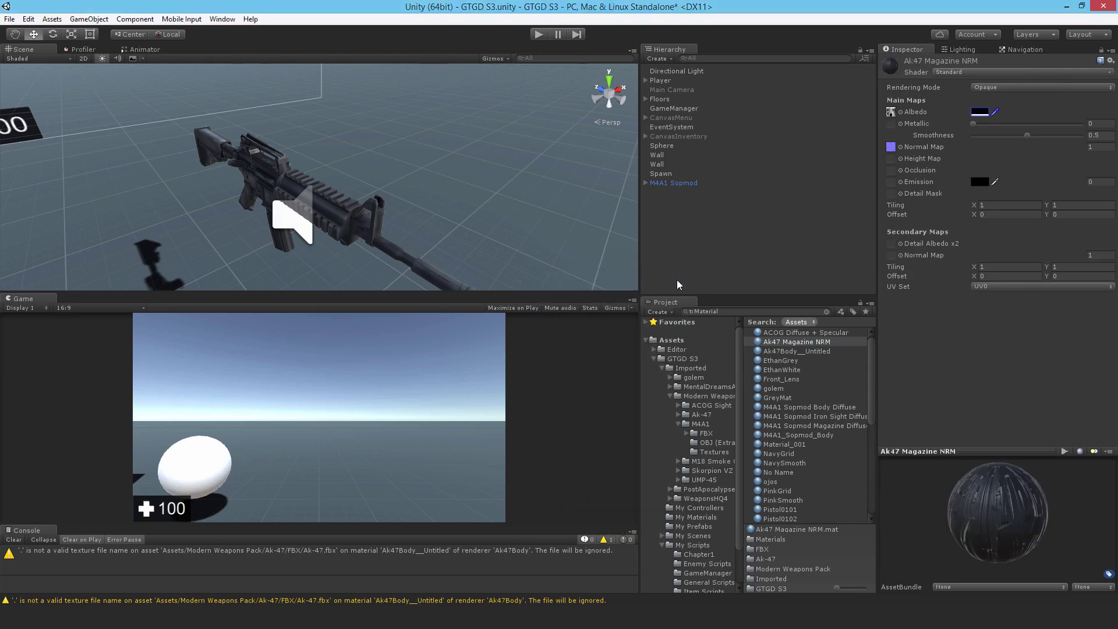
Step: Change the Ak47Body__Untitled material's shader to Standard (Specular setup) and set its specular colour to black
{"action": "left_click", "coordinate": [773, 351]}
{"action": "left_click", "coordinate": [966, 73]}
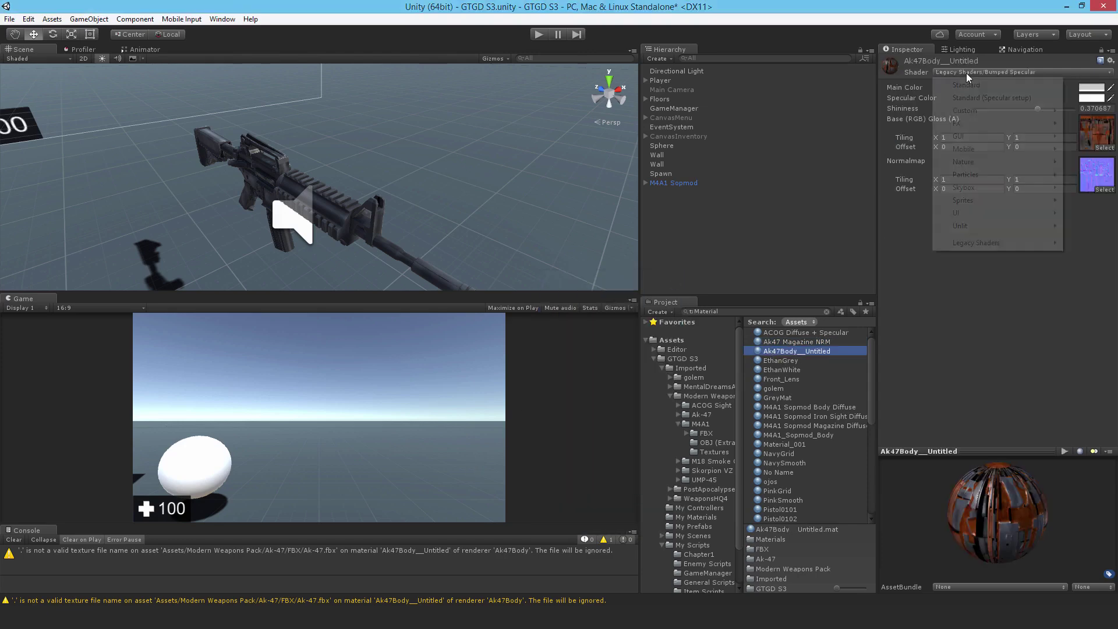
{"action": "left_click", "coordinate": [962, 85]}
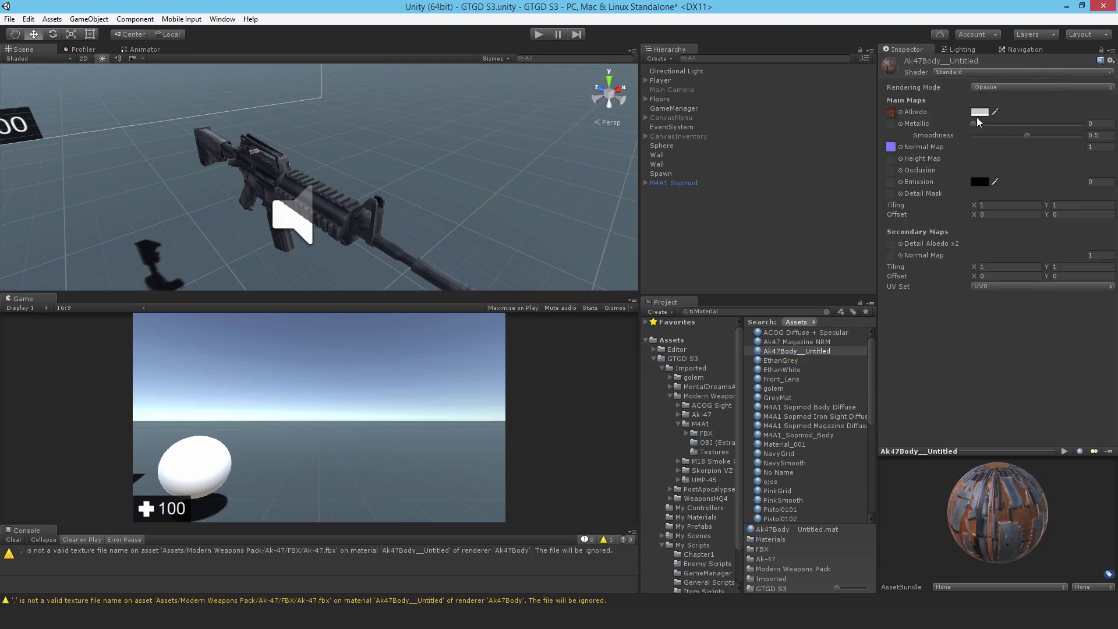
{"action": "left_click", "coordinate": [970, 72]}
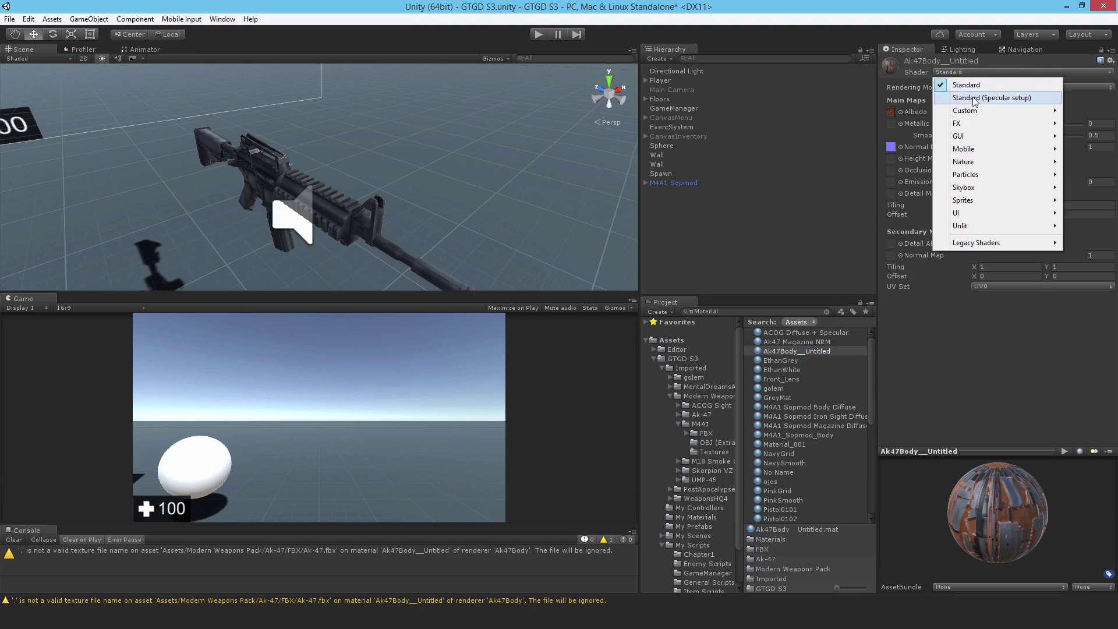
{"action": "left_click", "coordinate": [974, 82]}
{"action": "left_click", "coordinate": [979, 124]}
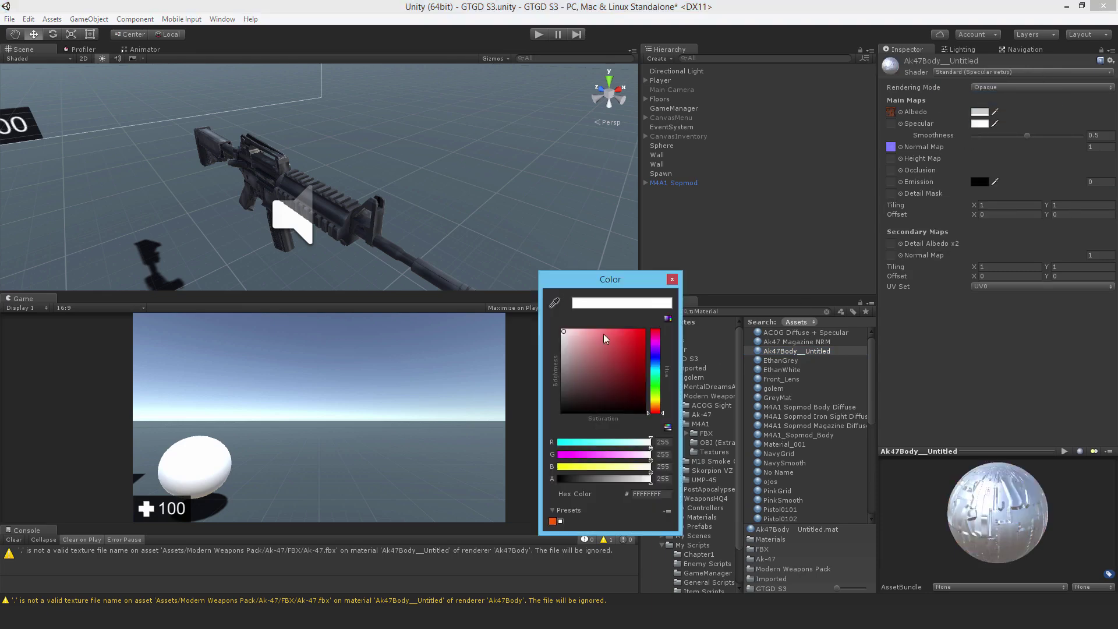
{"action": "left_click_drag", "start_coordinate": [603, 334], "coordinate": [530, 438]}
{"action": "left_click", "coordinate": [672, 278]}
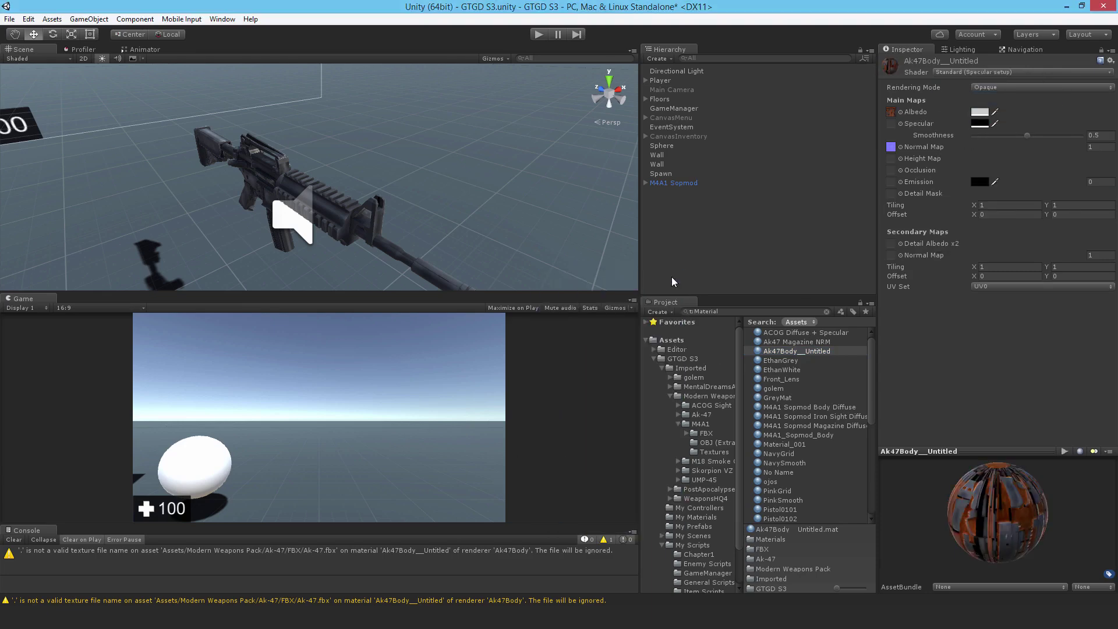
Step: Change the Front_Lens material's shader to Standard (Specular setup) and set its rendering mode to Transparent
{"action": "left_click", "coordinate": [775, 370]}
{"action": "left_click", "coordinate": [775, 380]}
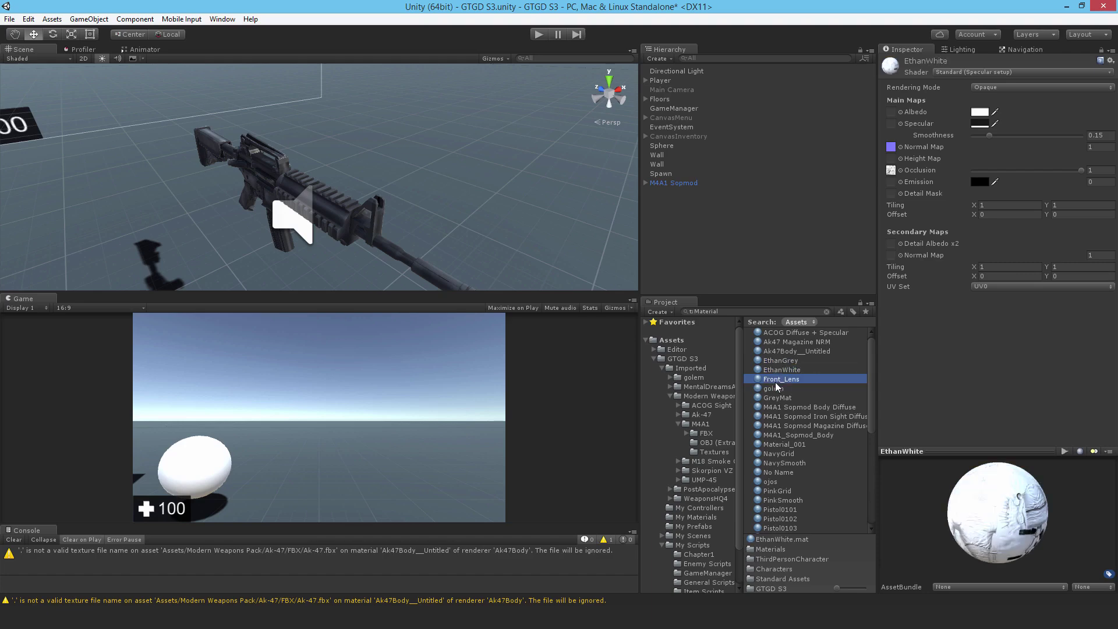
{"action": "left_click", "coordinate": [951, 73]}
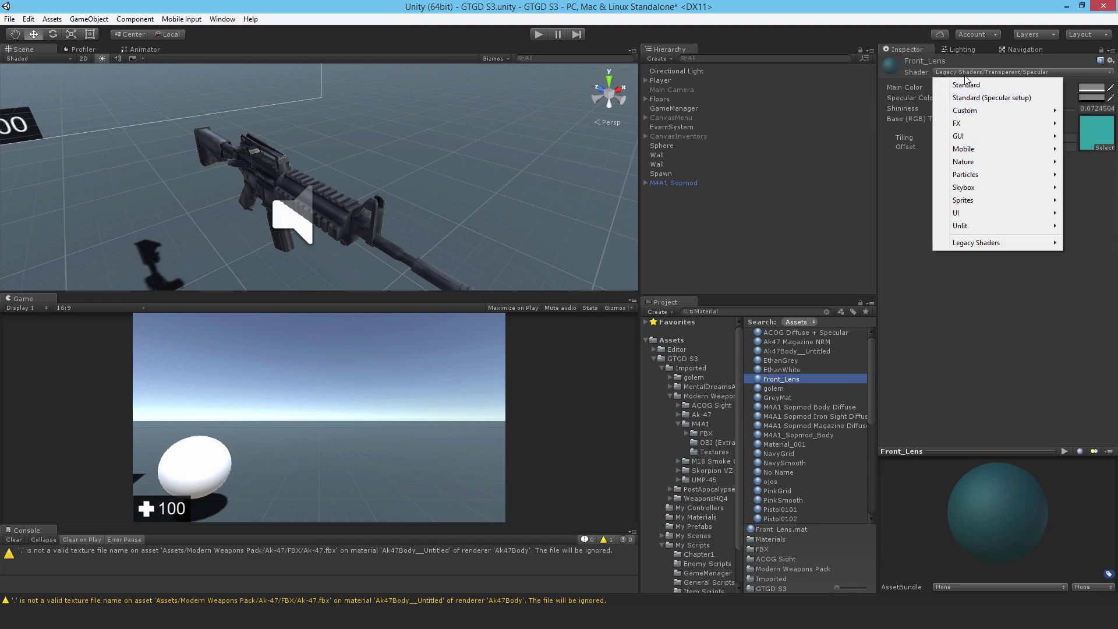
{"action": "left_click", "coordinate": [984, 98]}
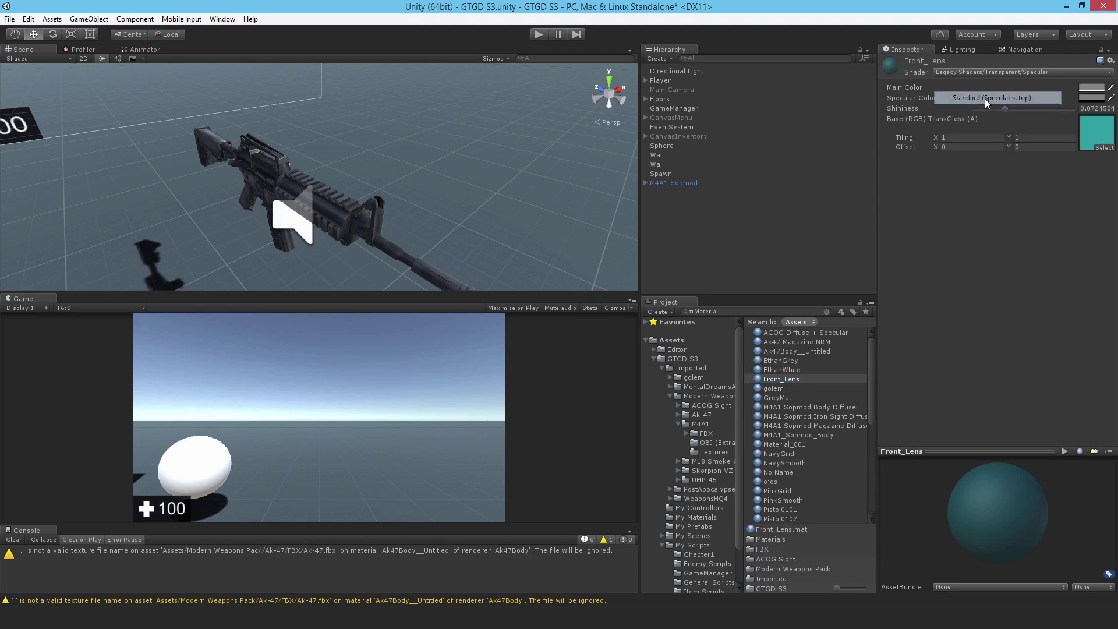
{"action": "left_click", "coordinate": [1003, 91]}
{"action": "left_click", "coordinate": [1000, 140]}
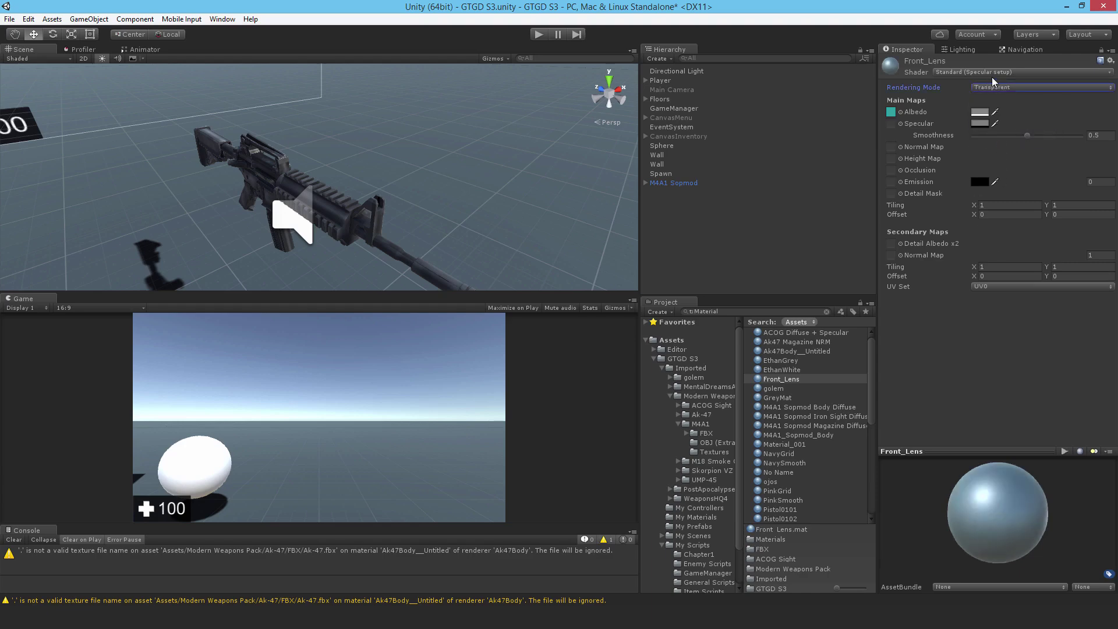
Step: Change the golem material's shader to Standard (Specular setup) and set its specular colour to black 000000
{"action": "left_click", "coordinate": [773, 389]}
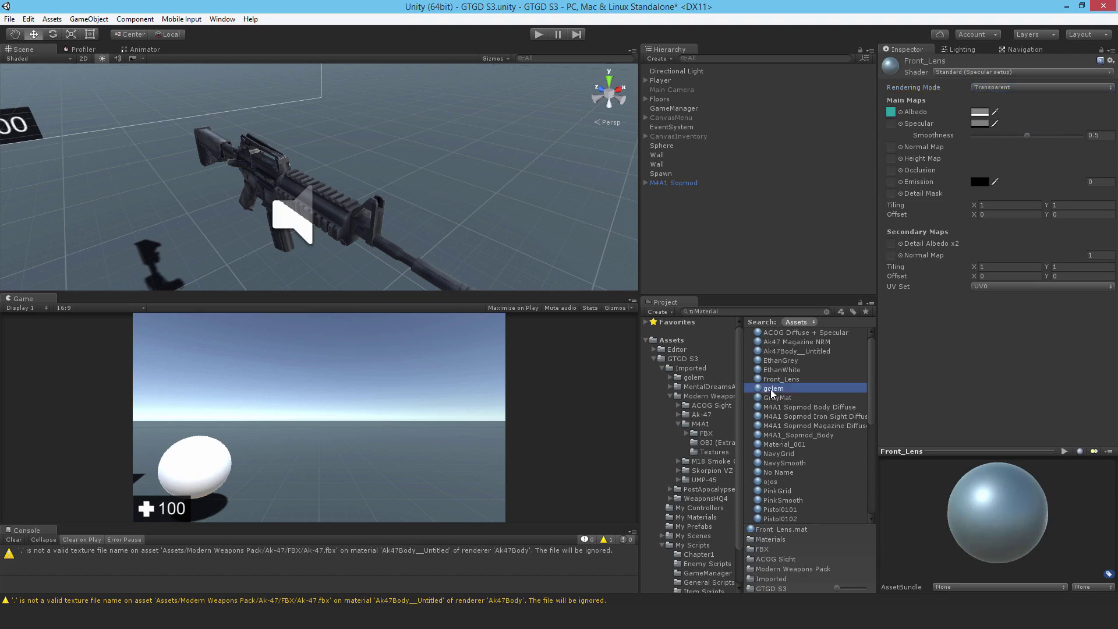
{"action": "left_click", "coordinate": [945, 70]}
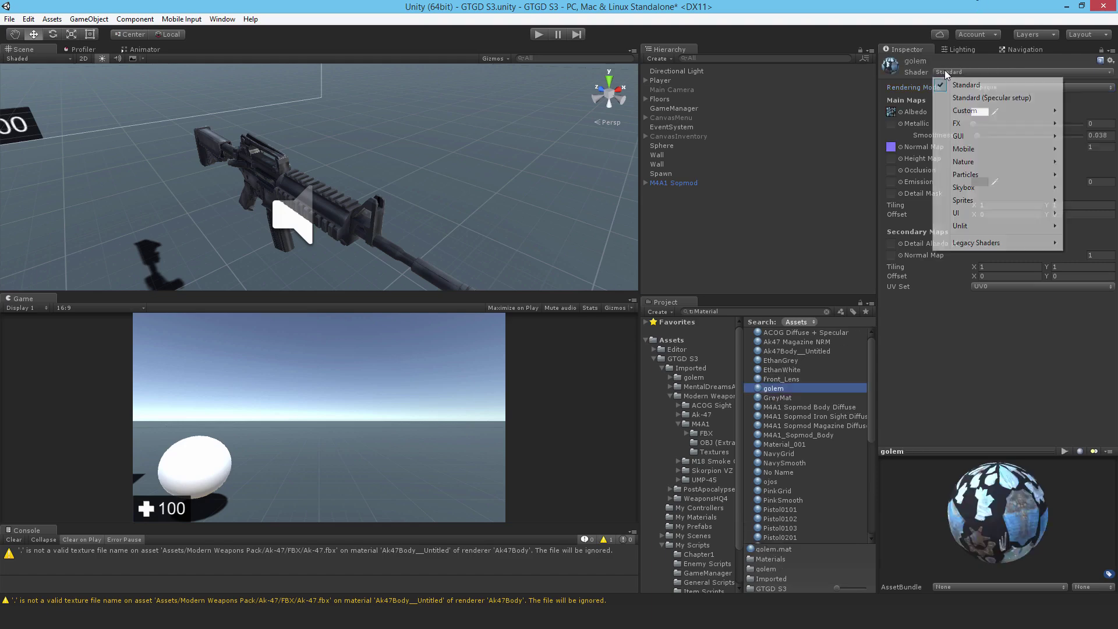
{"action": "left_click", "coordinate": [998, 99]}
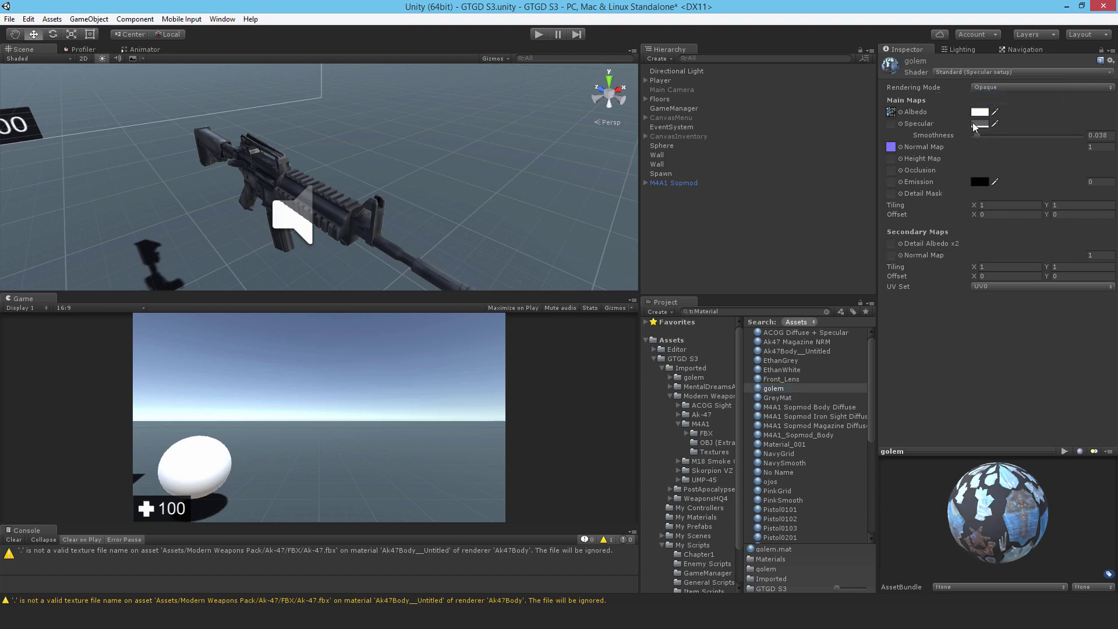
{"action": "left_click", "coordinate": [981, 123]}
{"action": "left_click_drag", "start_coordinate": [616, 372], "coordinate": [481, 438]}
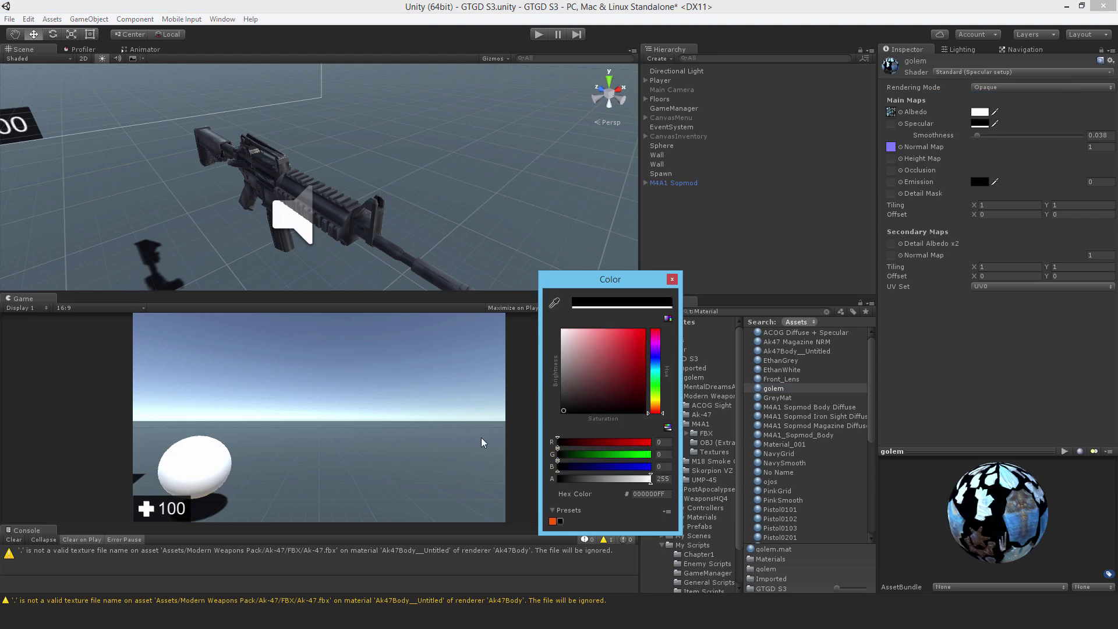
{"action": "left_click", "coordinate": [672, 281]}
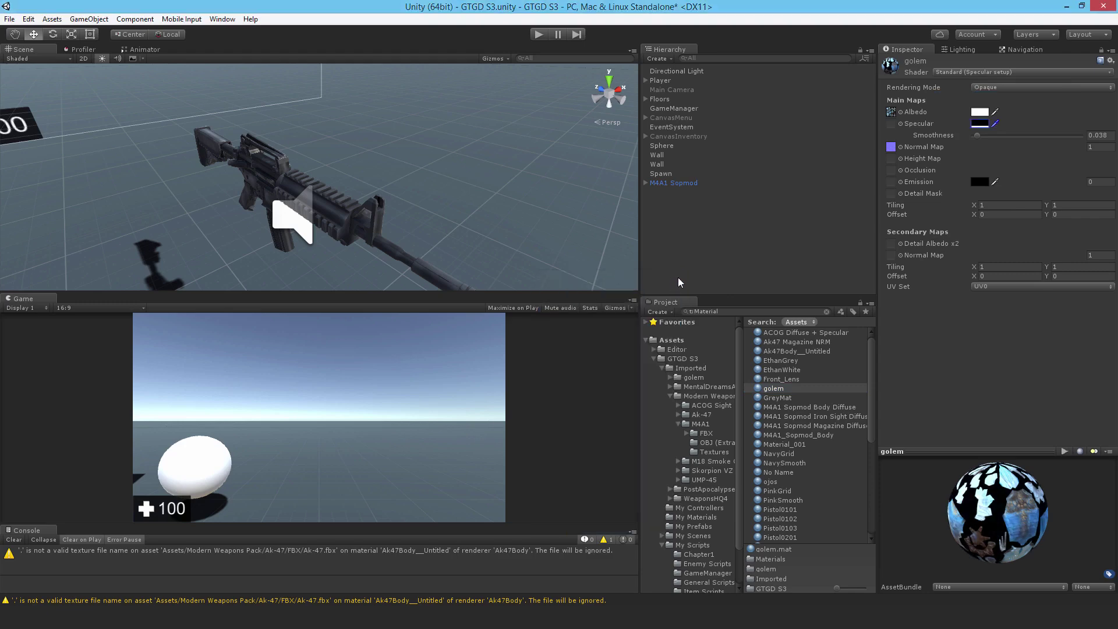
Step: Change the GreyMat material's shader to Standard (Specular setup) and set its specular colour to black 000000
{"action": "key", "text": "Down"}
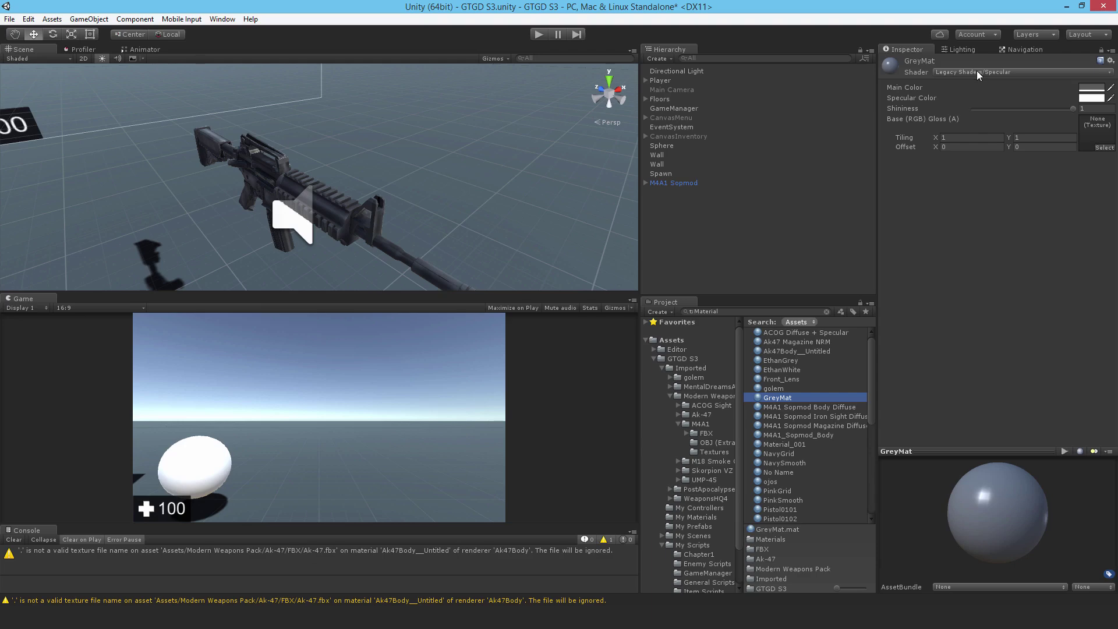
{"action": "left_click", "coordinate": [976, 71]}
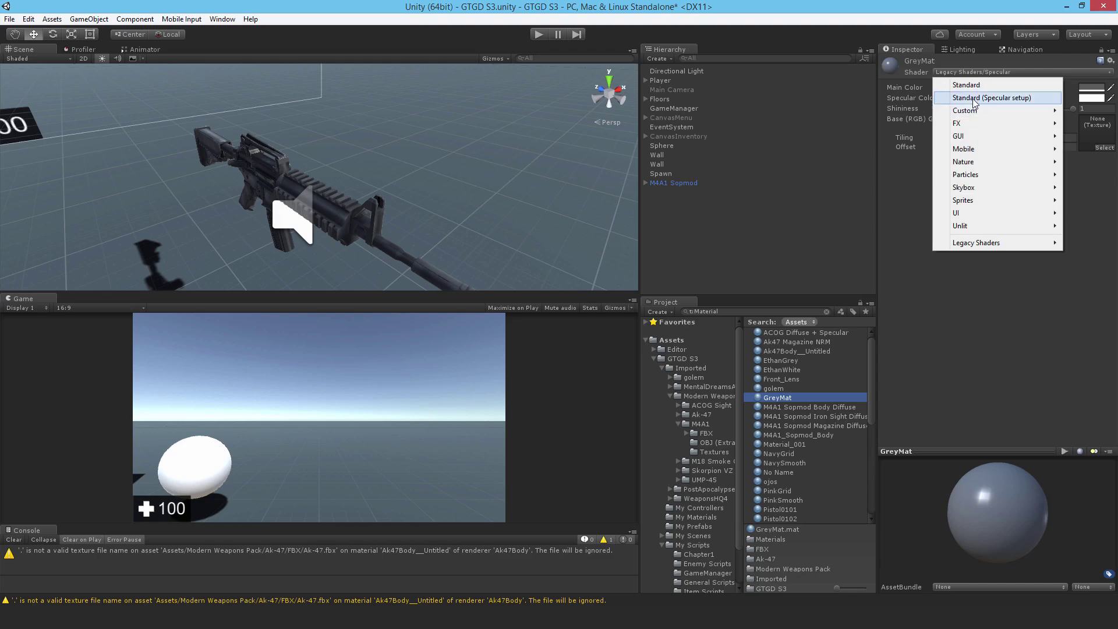
{"action": "left_click", "coordinate": [975, 100]}
{"action": "left_click", "coordinate": [980, 123]}
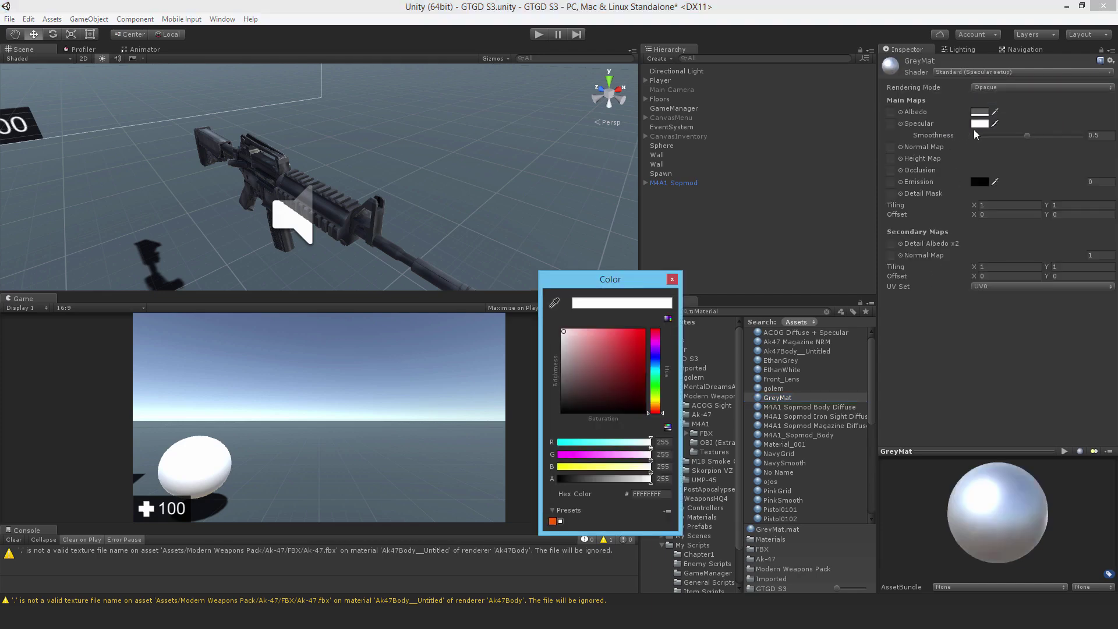
{"action": "left_click_drag", "start_coordinate": [579, 389], "coordinate": [513, 438]}
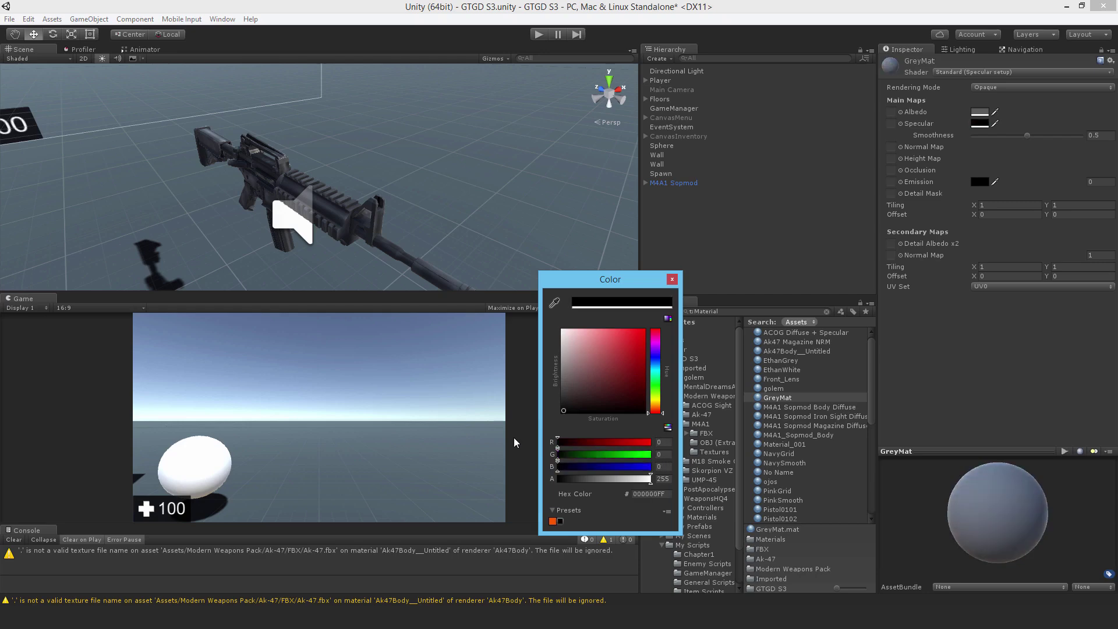
{"action": "left_click", "coordinate": [672, 280]}
{"action": "left_click", "coordinate": [794, 398]}
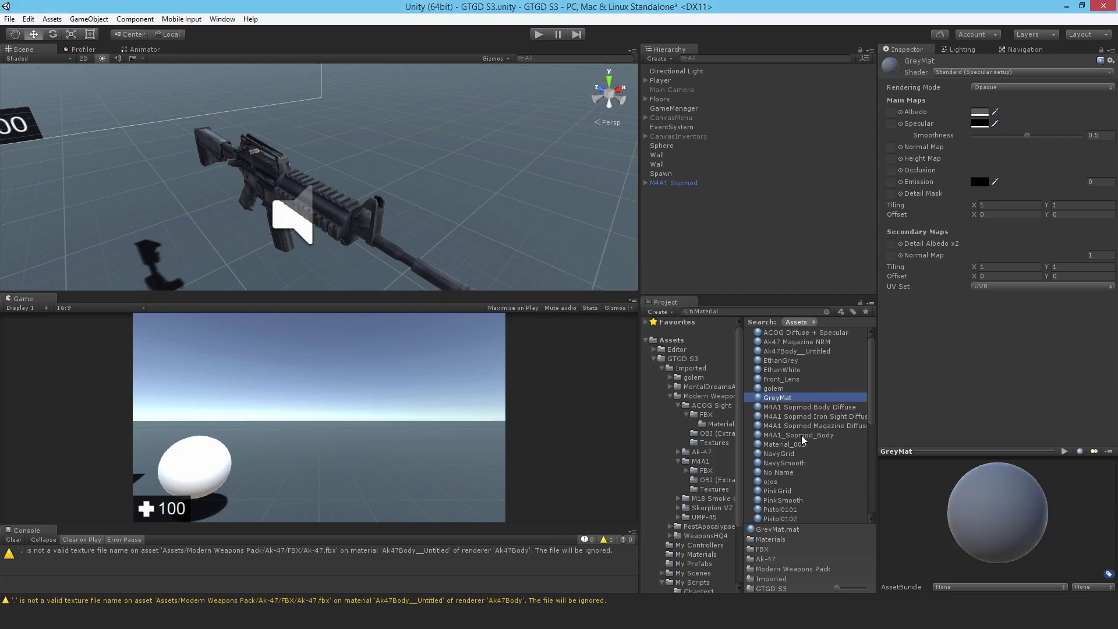
Step: Change the M4A1 Sopmod Iron Sight Diffuse material's shader to Standard (Specular setup) and set its specular colour to black 000000
{"action": "left_click", "coordinate": [801, 435]}
{"action": "left_click", "coordinate": [788, 444]}
{"action": "left_click", "coordinate": [781, 436]}
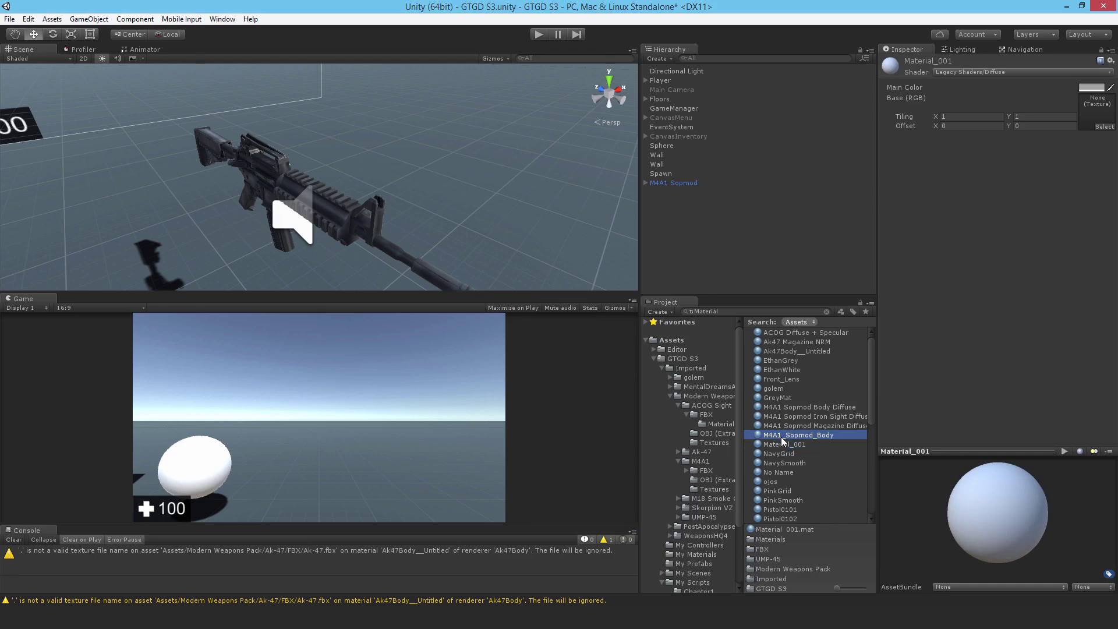
{"action": "key", "text": "Down"}
{"action": "left_click", "coordinate": [777, 433]}
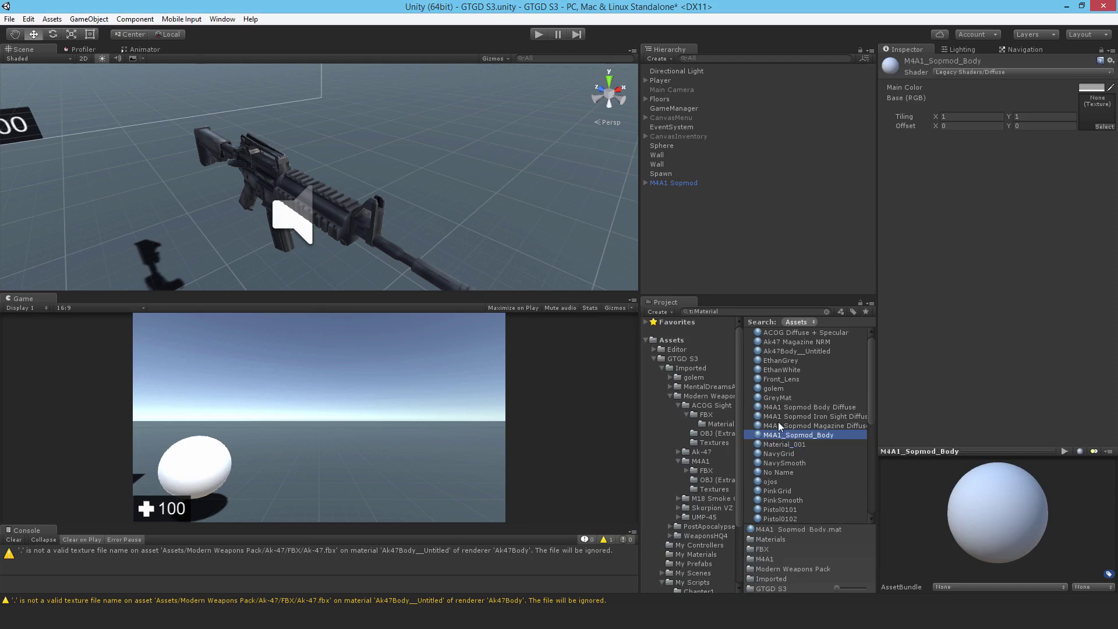
{"action": "left_click", "coordinate": [781, 415]}
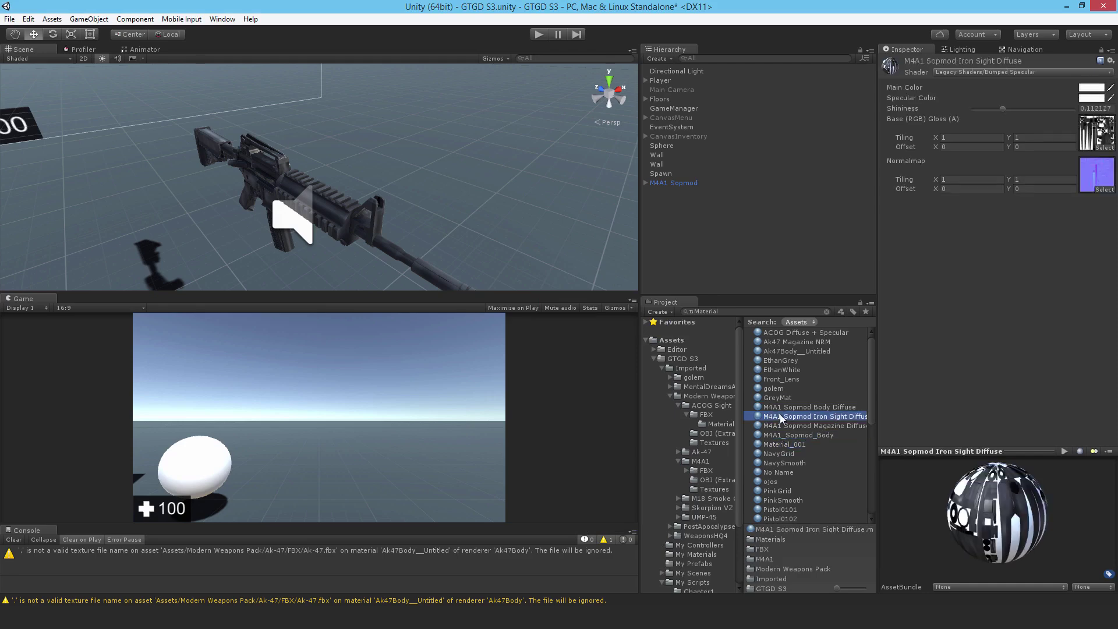
{"action": "left_click", "coordinate": [985, 72]}
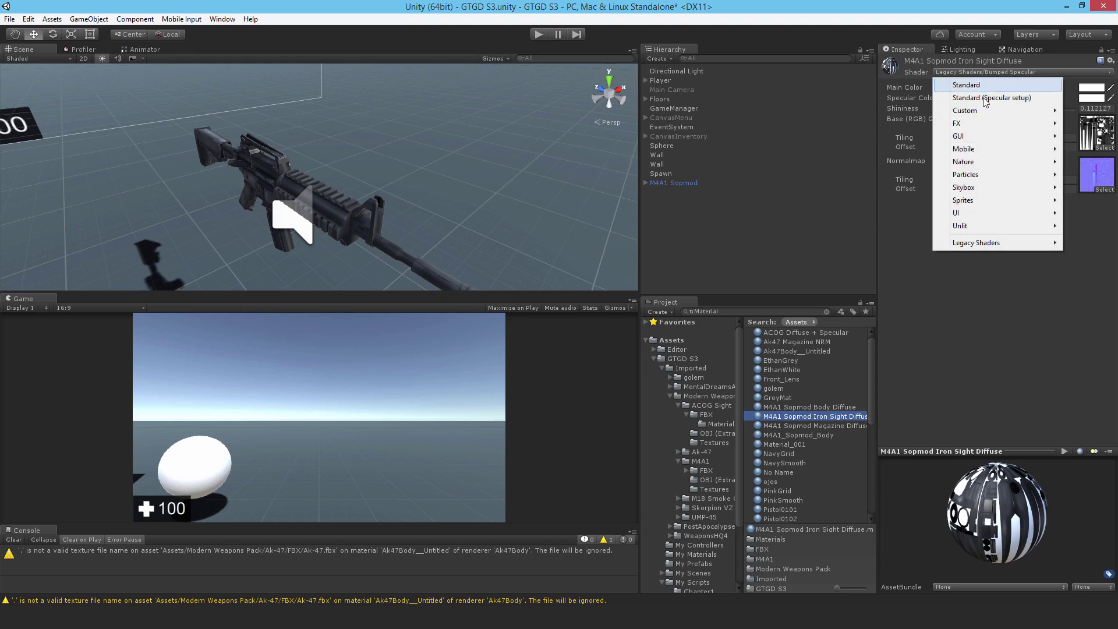
{"action": "left_click", "coordinate": [984, 99]}
{"action": "left_click", "coordinate": [978, 124]}
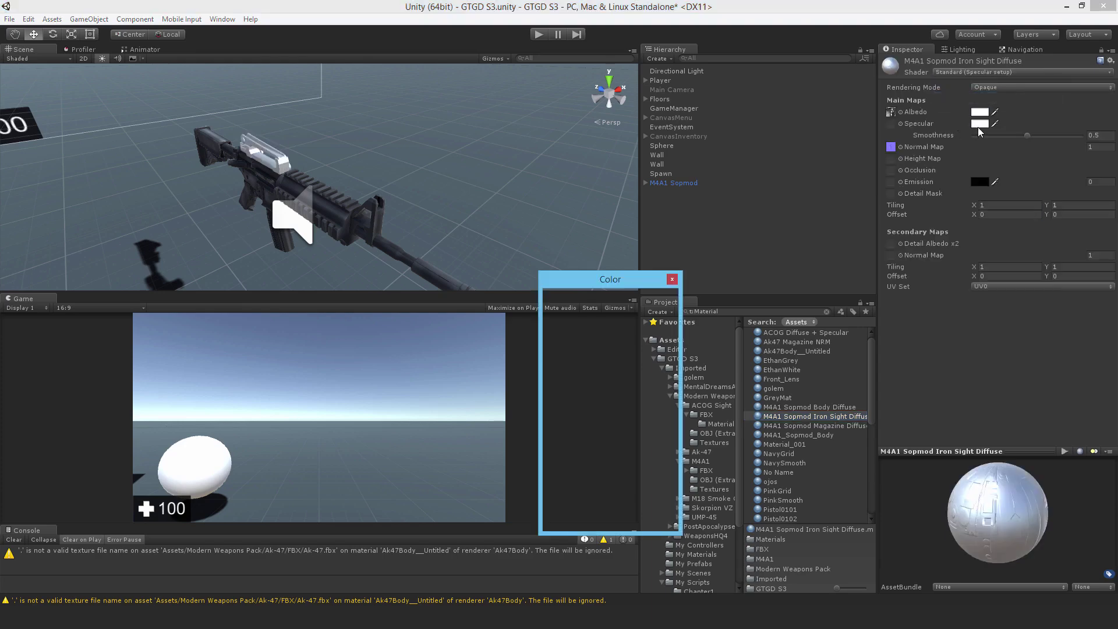
{"action": "left_click_drag", "start_coordinate": [609, 331], "coordinate": [467, 466]}
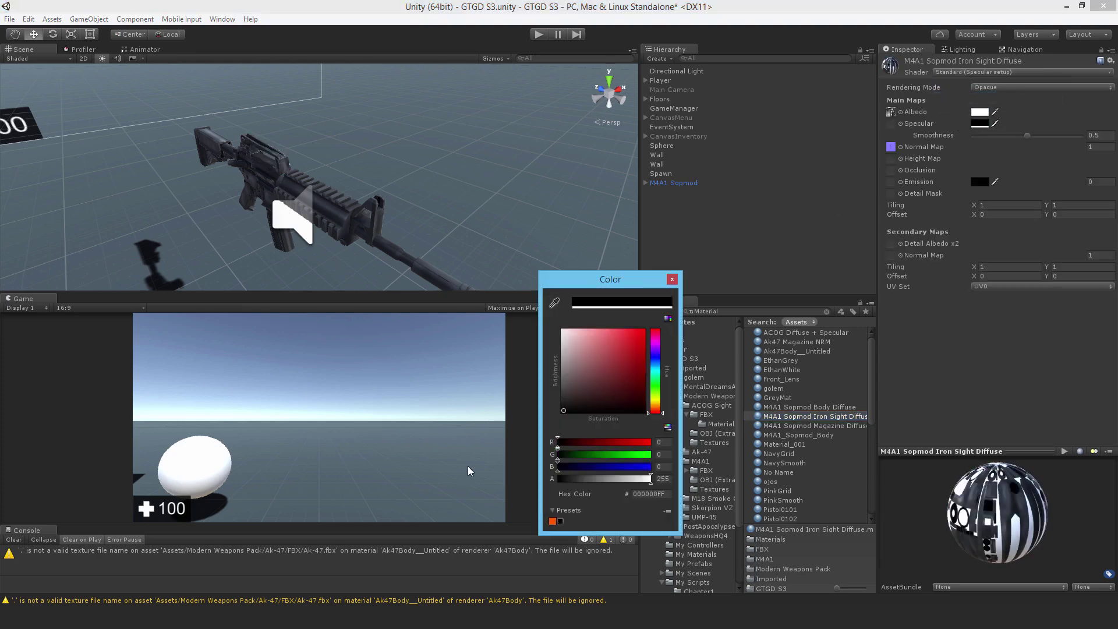
{"action": "left_click", "coordinate": [672, 279]}
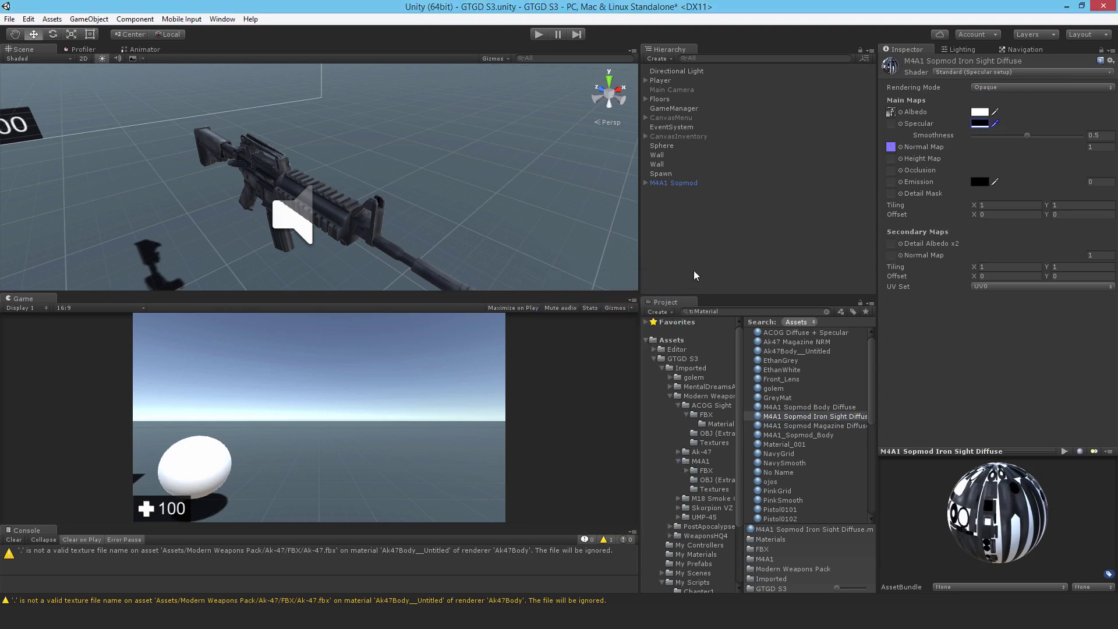
Step: Change the M4A1 Sopmod Magazine Diffuse material's shader to Standard (Specular setup) and set its specular colour to black 000000
{"action": "left_click", "coordinate": [789, 426]}
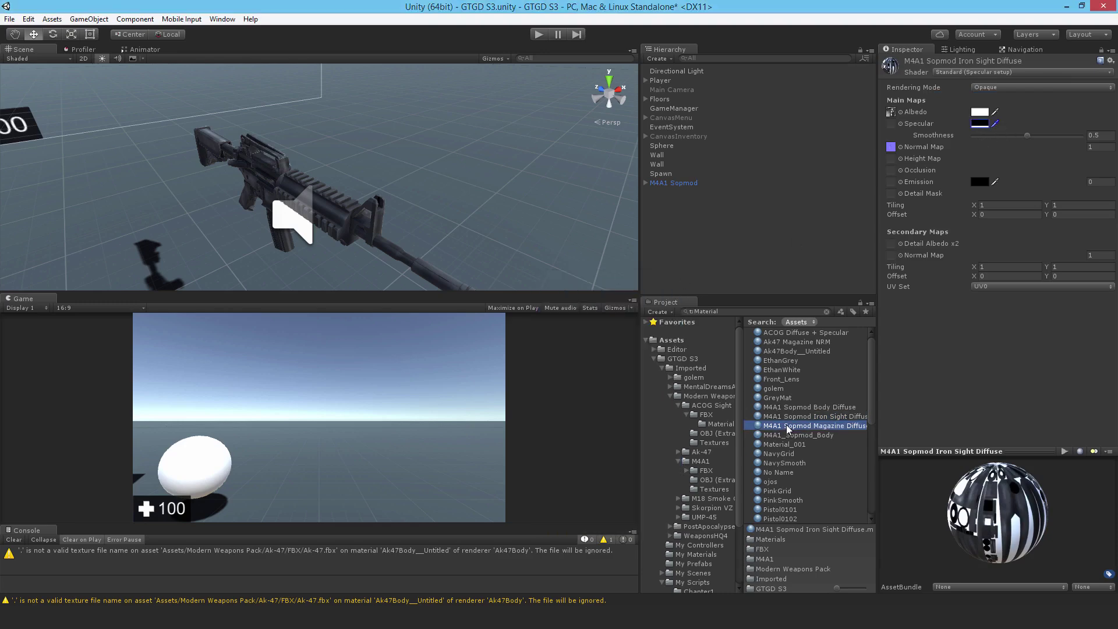
{"action": "left_click", "coordinate": [995, 73]}
{"action": "left_click", "coordinate": [983, 98]}
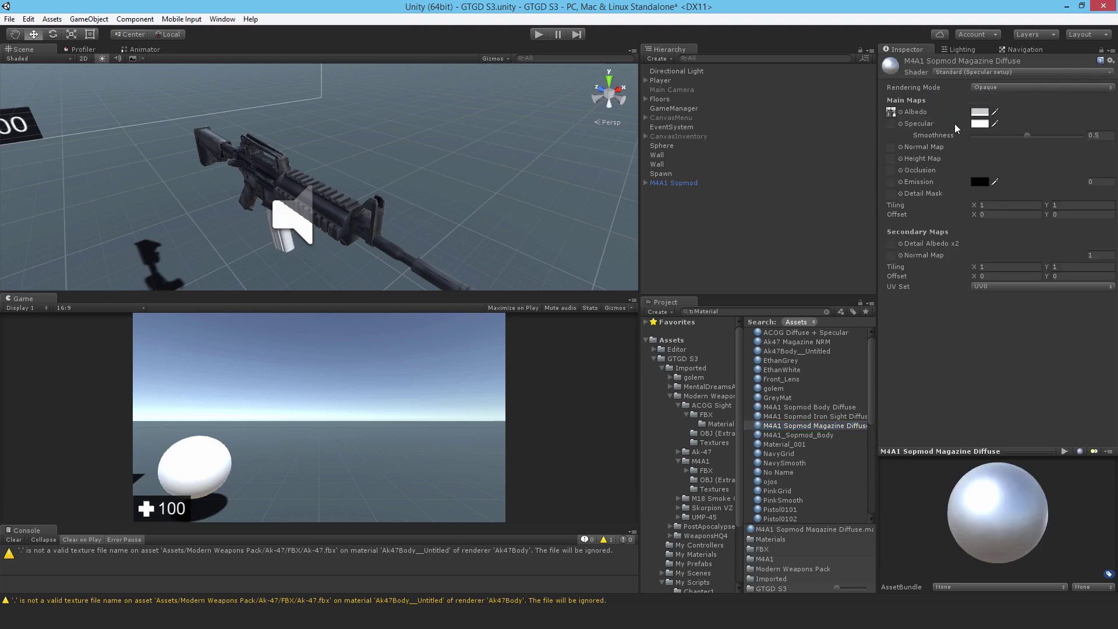
{"action": "left_click", "coordinate": [980, 124]}
{"action": "left_click_drag", "start_coordinate": [605, 373], "coordinate": [421, 476]}
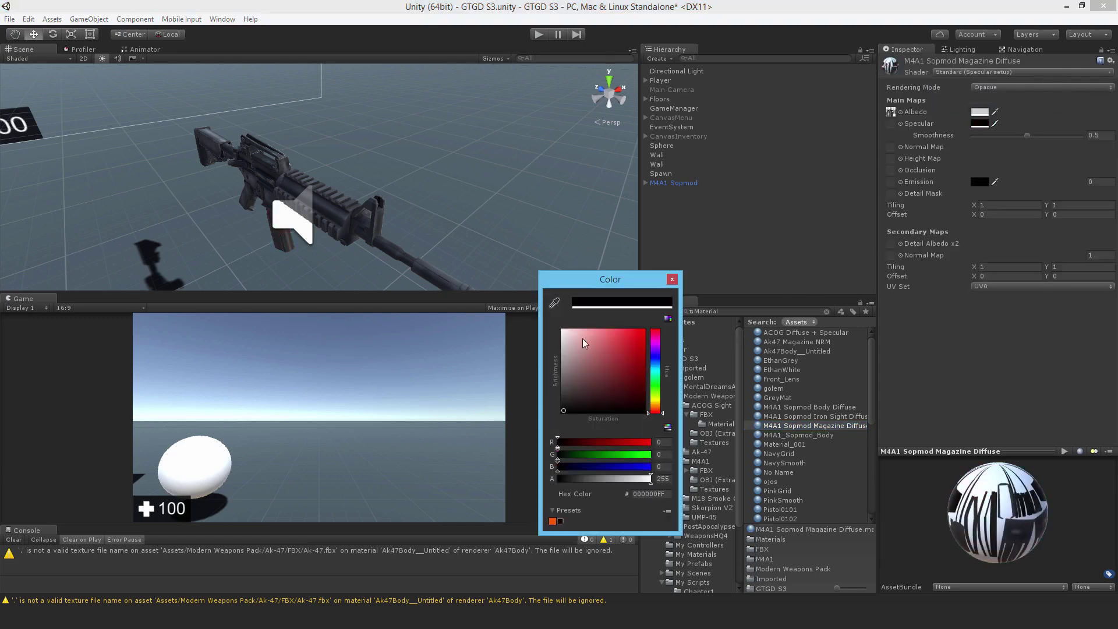
{"action": "left_click", "coordinate": [672, 279]}
Step: Switch the M4A1_Sopmod_Body material to the Standard (Specular setup) shader with a black specular colour and a smoothness of 0
{"action": "left_click", "coordinate": [788, 435]}
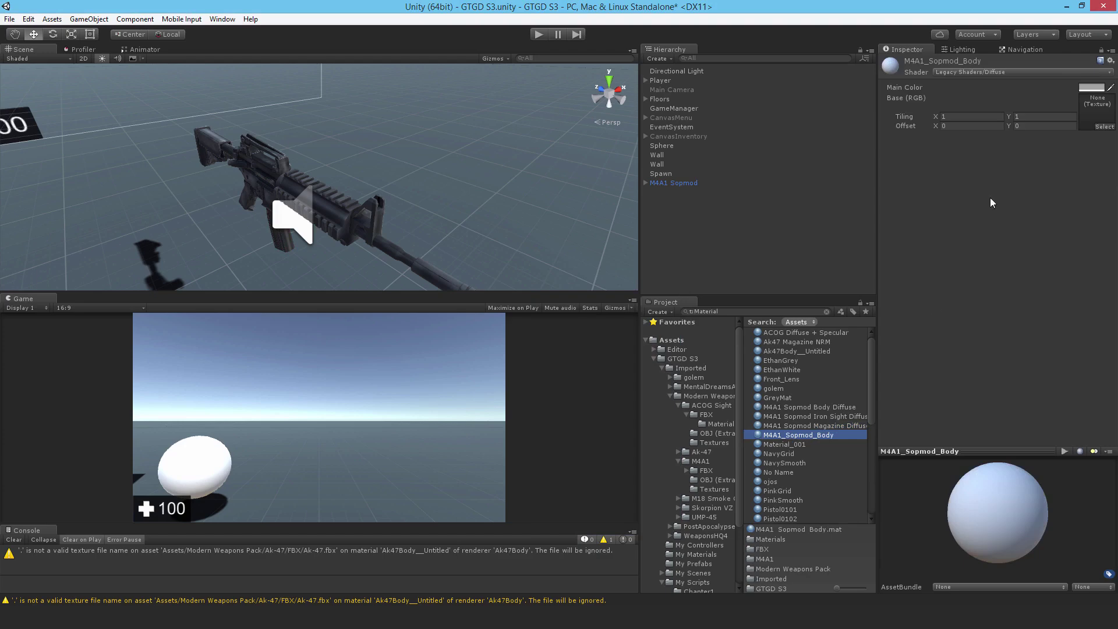
{"action": "left_click", "coordinate": [952, 73]}
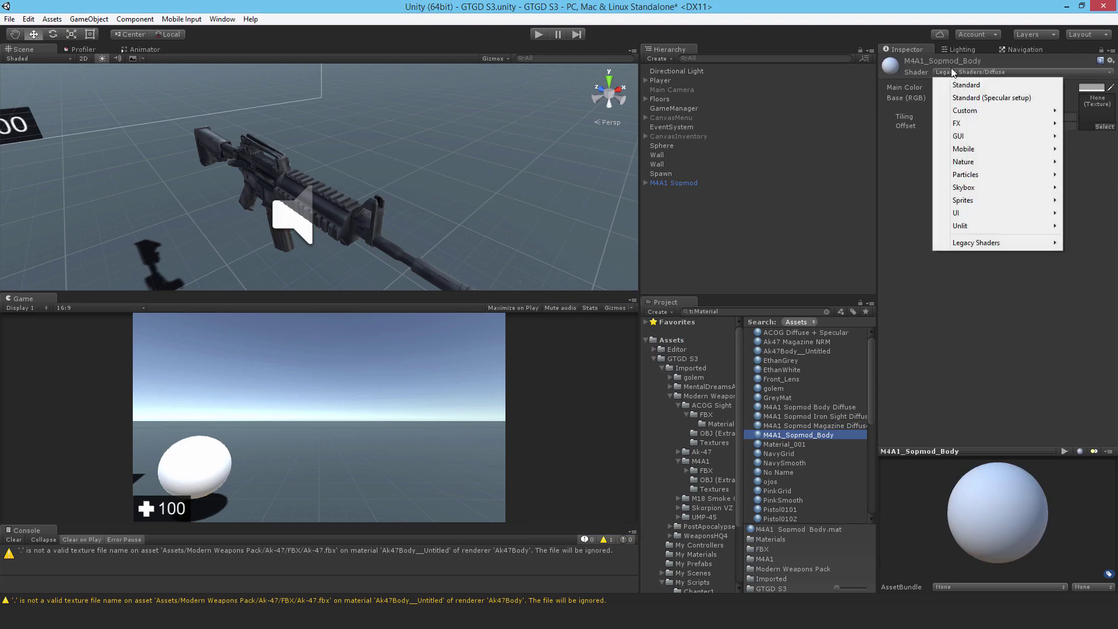
{"action": "left_click", "coordinate": [996, 99]}
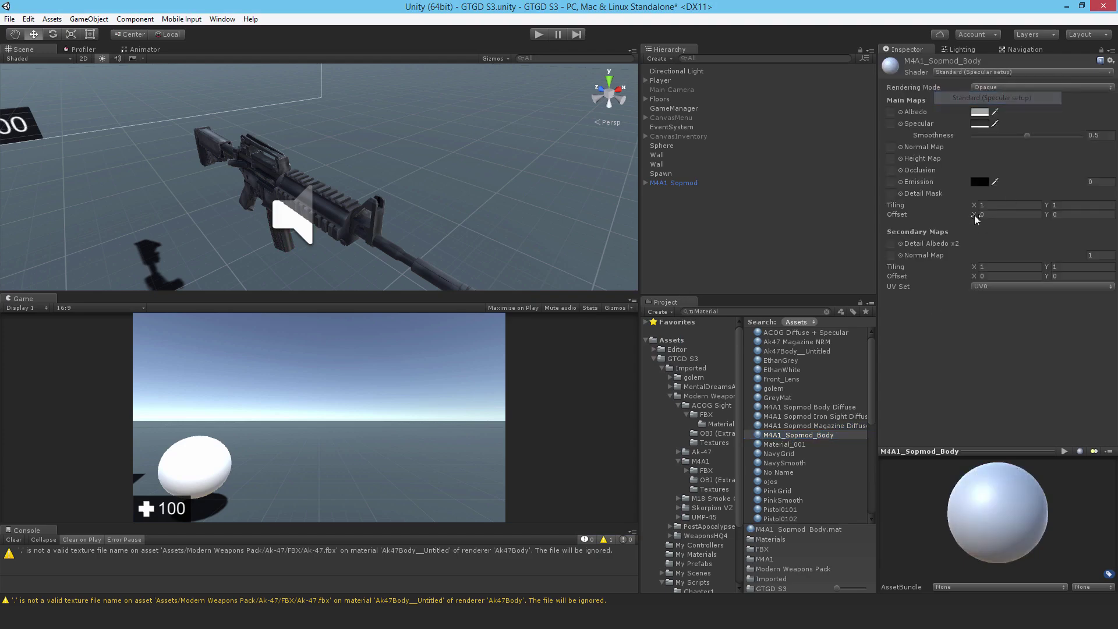
{"action": "left_click", "coordinate": [978, 123]}
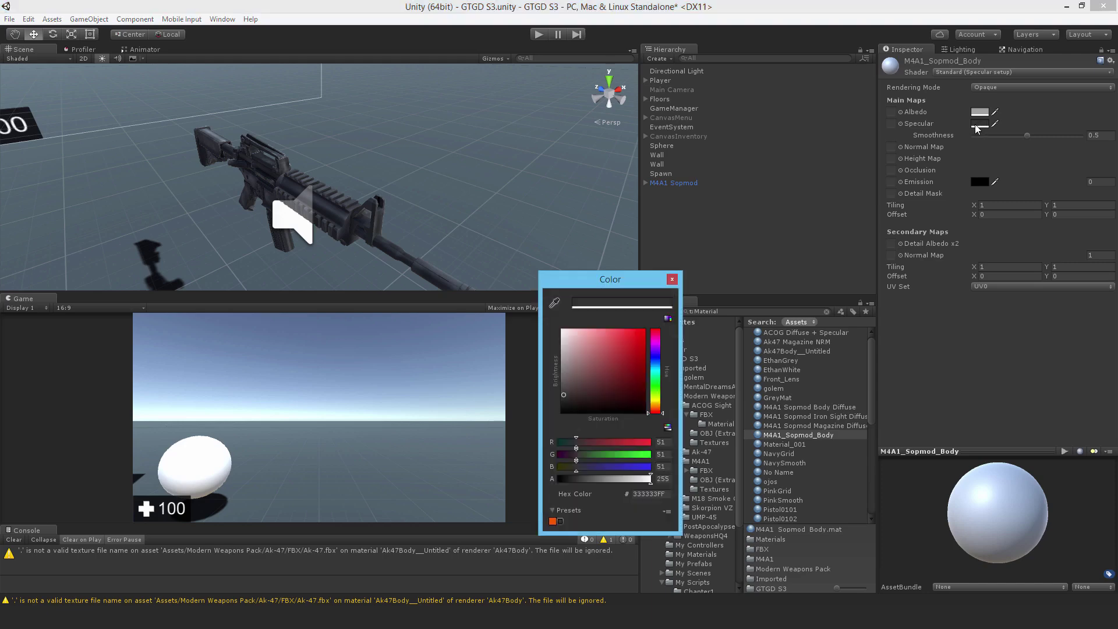
{"action": "left_click", "coordinate": [673, 280]}
{"action": "left_click_drag", "start_coordinate": [986, 136], "coordinate": [901, 146]}
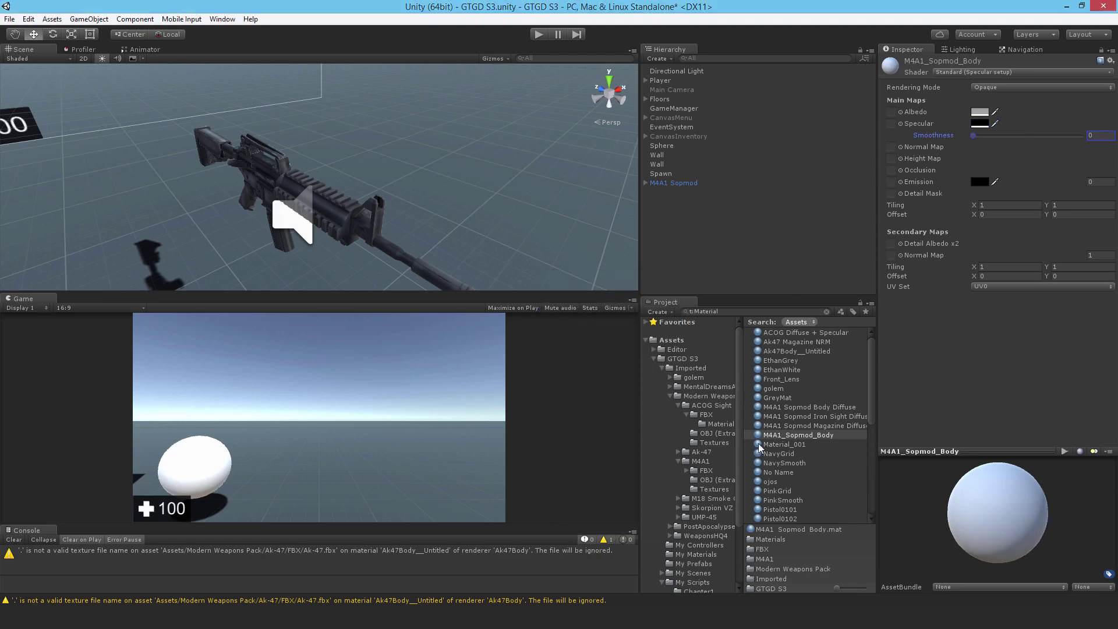
Step: Switch the Material_001 material to the Standard (Specular setup) shader with specular colour 000000 and a smoothness of 0
{"action": "left_click", "coordinate": [776, 444]}
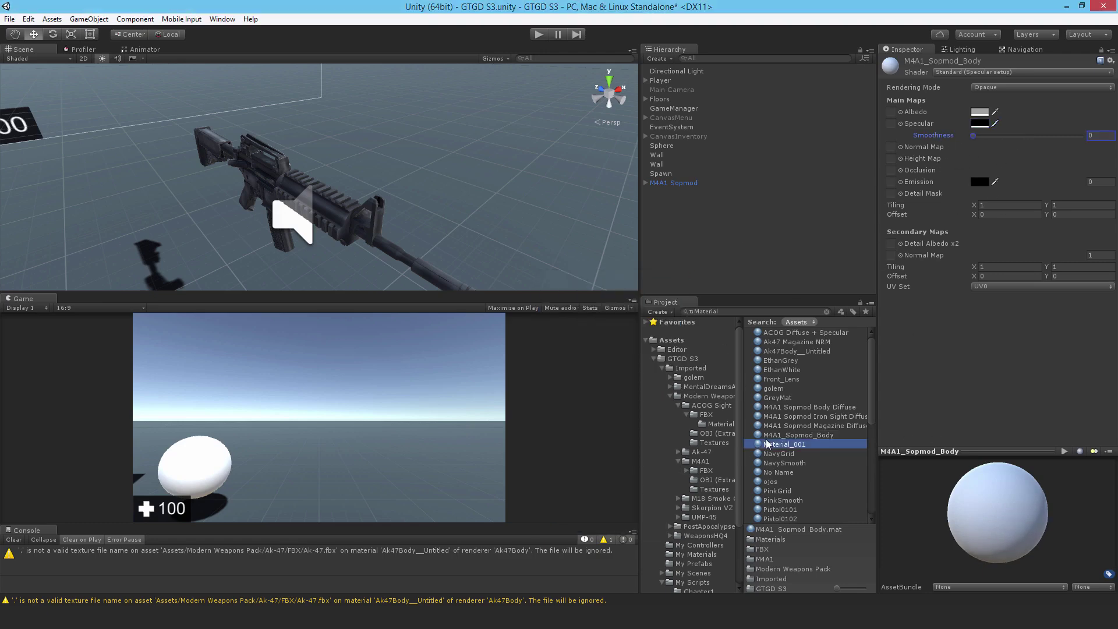
{"action": "left_click", "coordinate": [988, 72]}
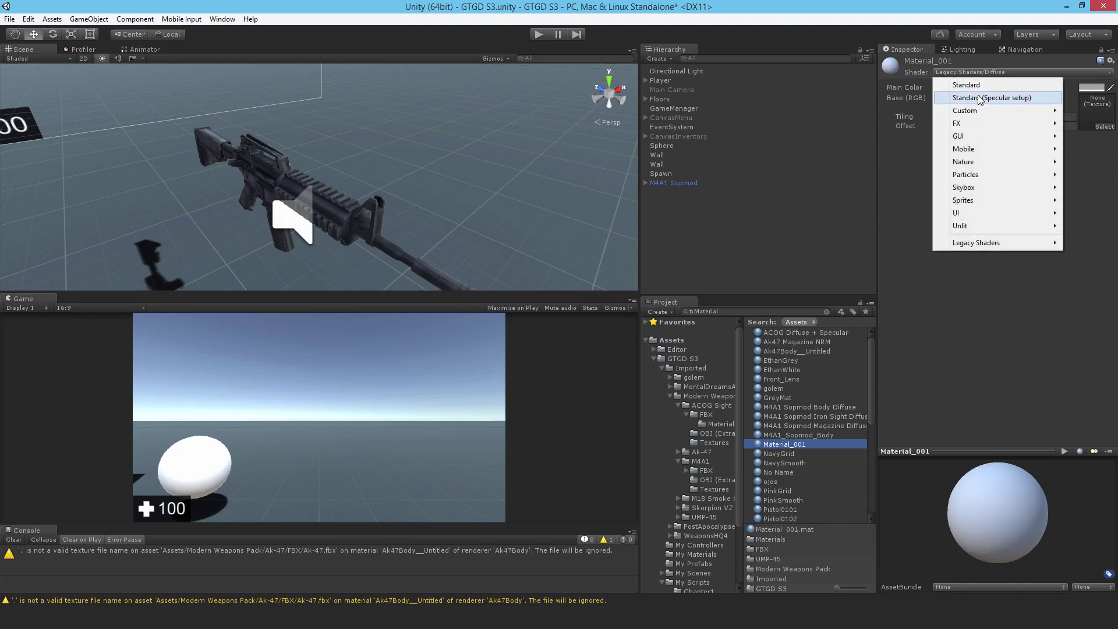
{"action": "left_click", "coordinate": [980, 98]}
{"action": "left_click", "coordinate": [979, 124]}
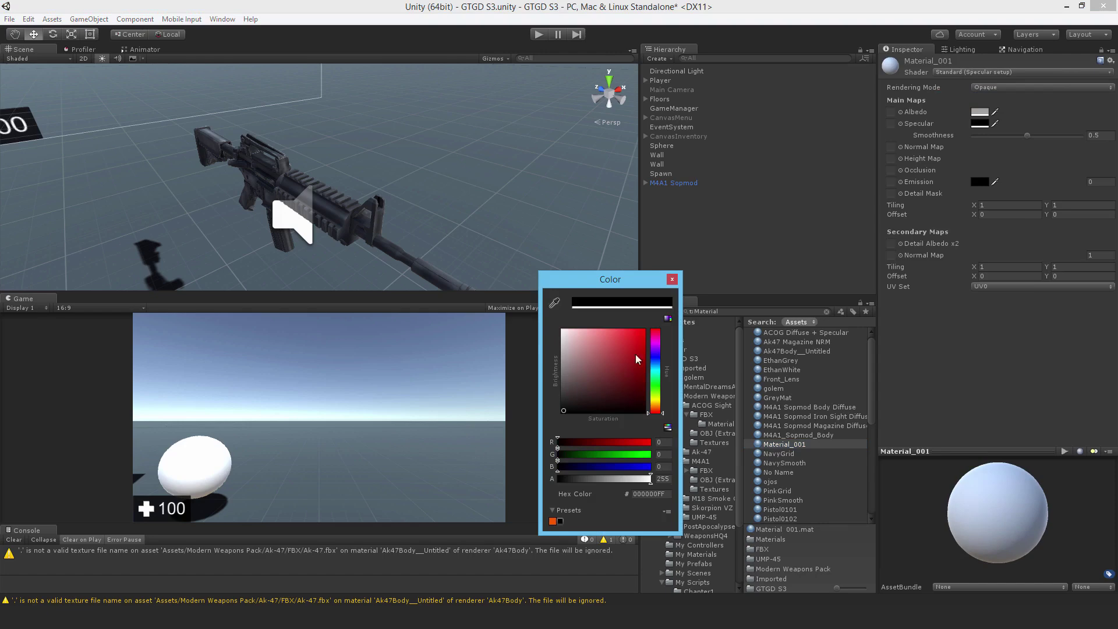
{"action": "left_click", "coordinate": [976, 138]}
{"action": "left_click_drag", "start_coordinate": [976, 138], "coordinate": [967, 139]}
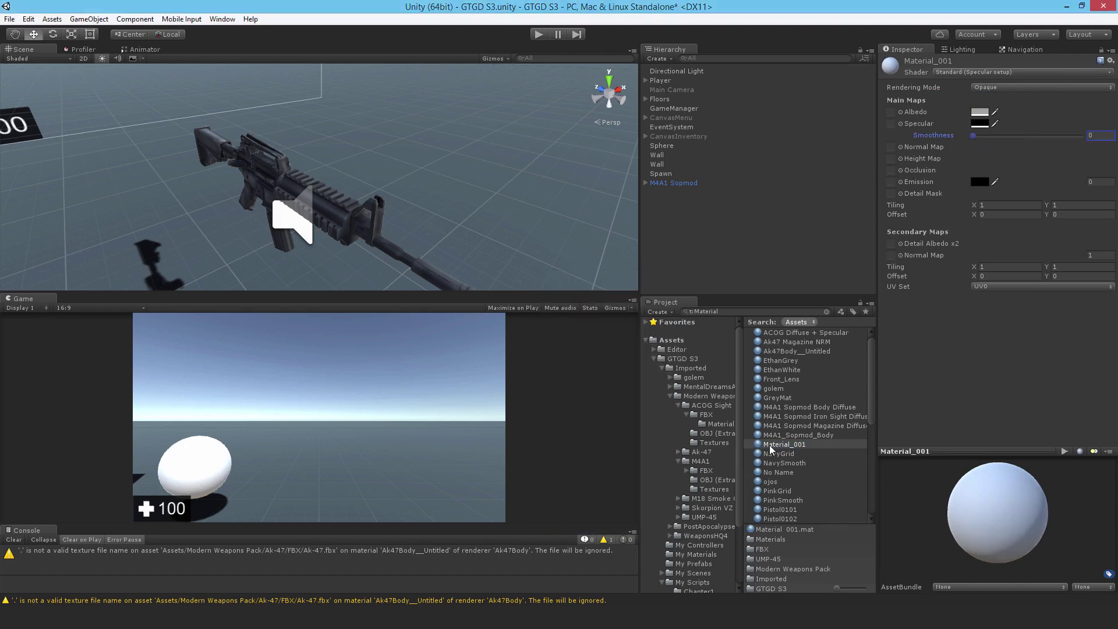
Step: Find the UMP-45_Mag_Diffuse material among the project's materials and display its shader settings
{"action": "scroll", "coordinate": [810, 399], "scroll_direction": "down", "scroll_amount": 5}
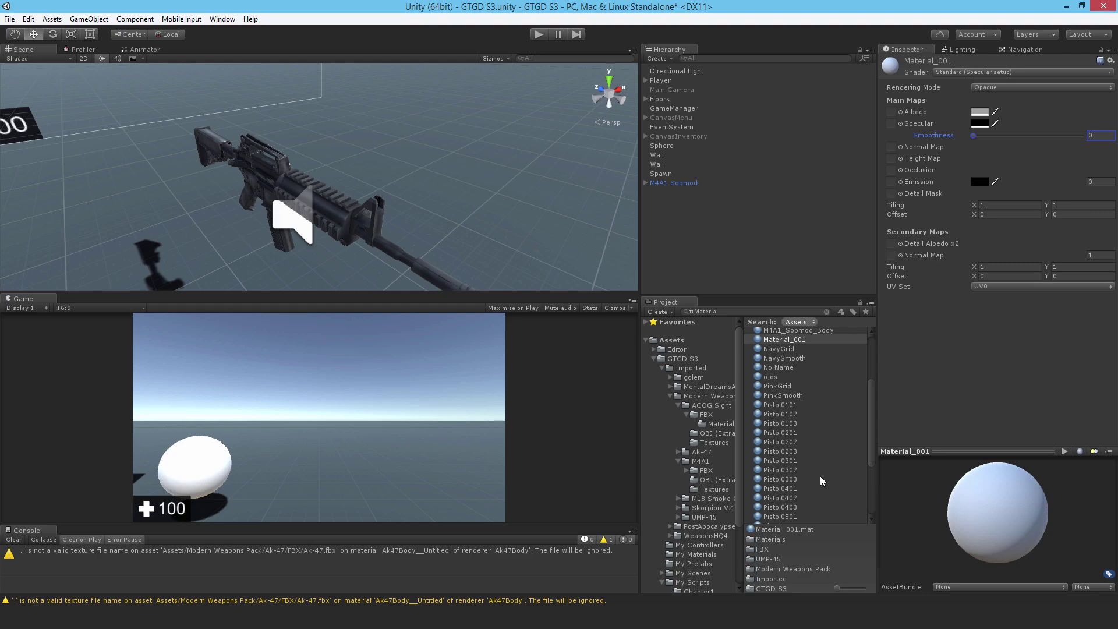
{"action": "scroll", "coordinate": [799, 466], "scroll_direction": "down", "scroll_amount": 6}
{"action": "left_click", "coordinate": [799, 493]}
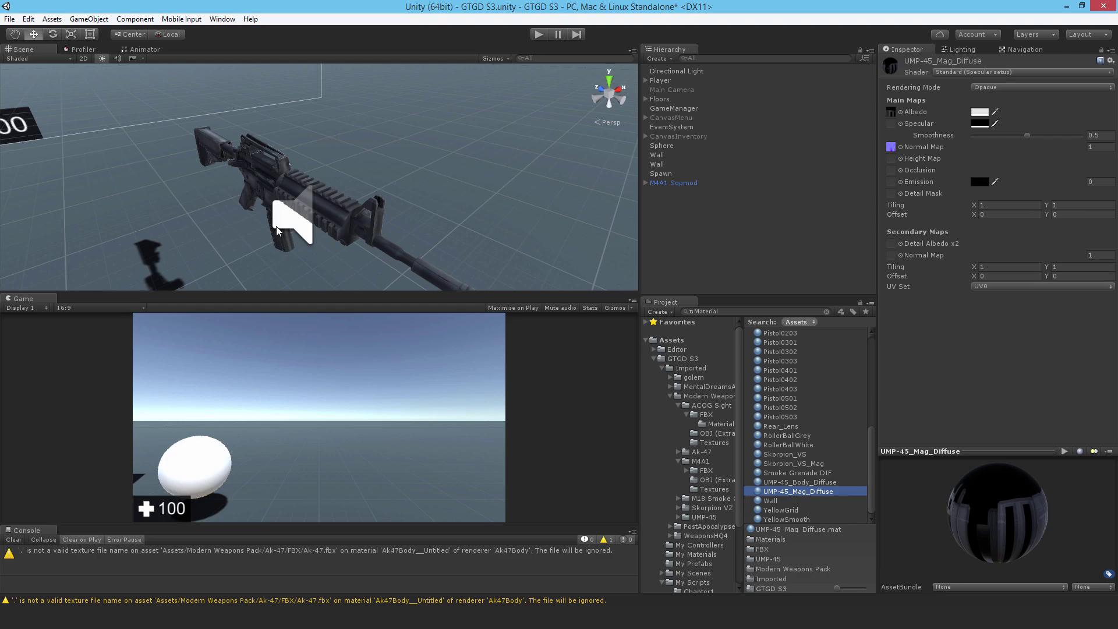
Step: Select the M4A1 Sopmod model in the scene and inspect it from another angle
{"action": "left_click", "coordinate": [658, 184]}
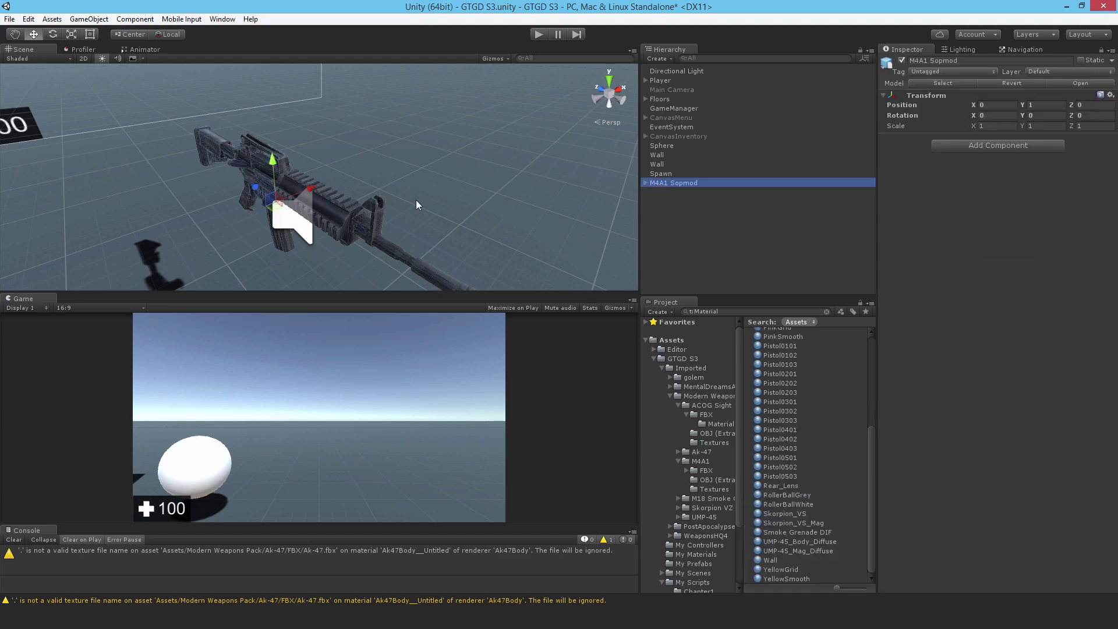
{"action": "left_click_drag", "start_coordinate": [417, 201], "coordinate": [532, 208], "text": "alt"}
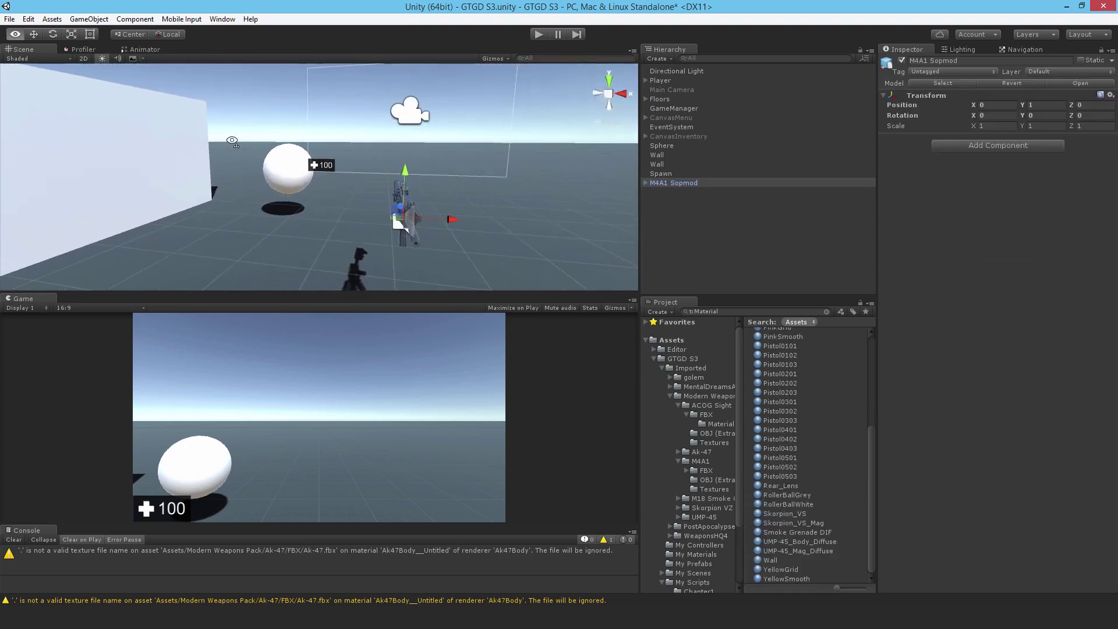